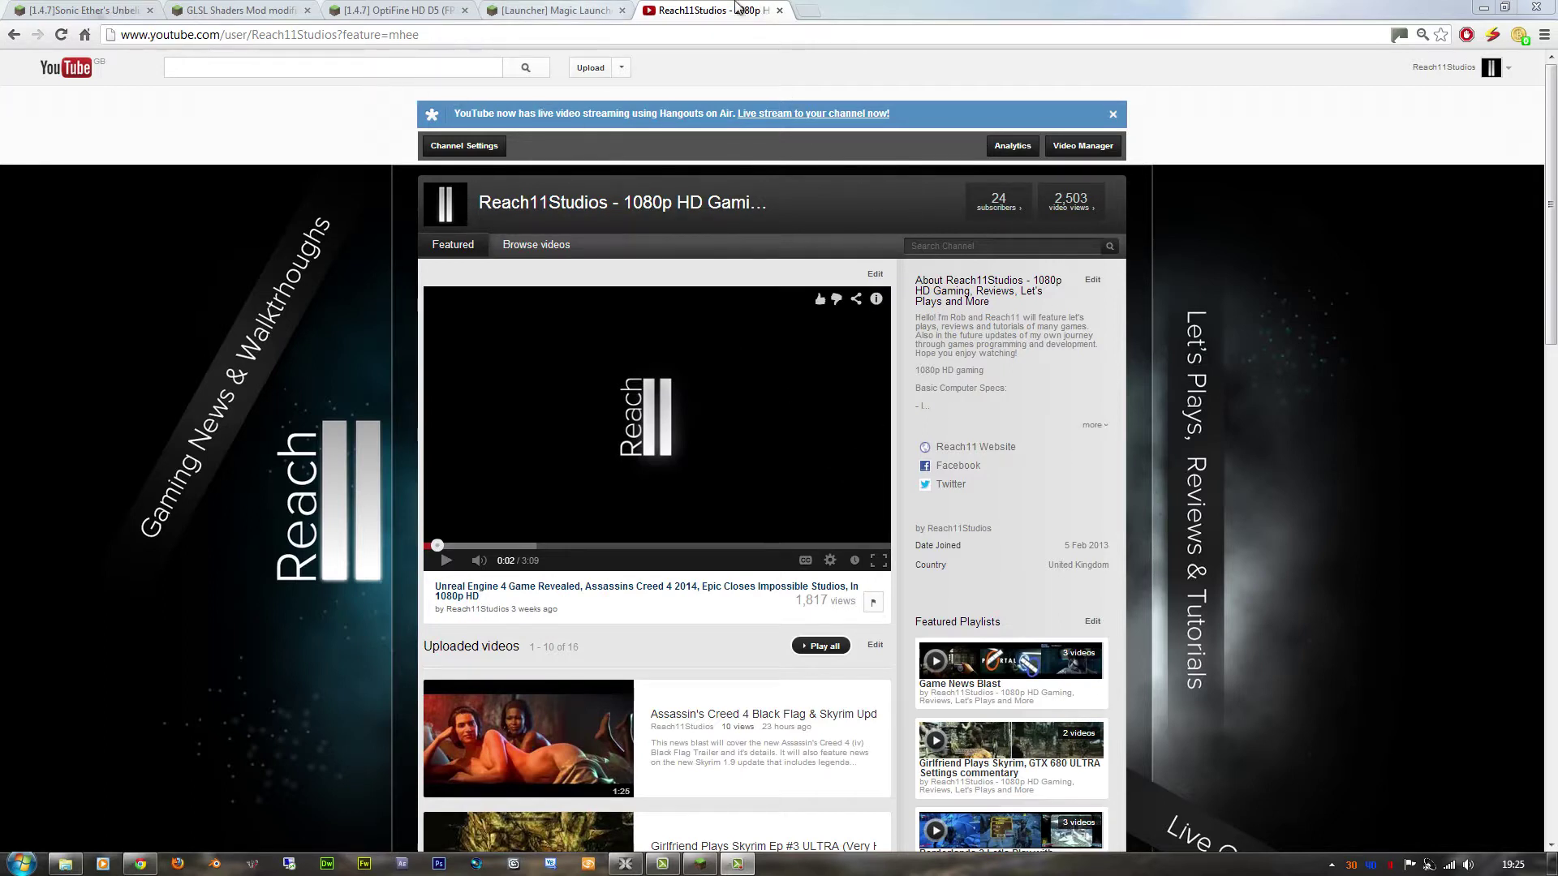
Review the MagicLauncher 1.0.0 download links in its forum thread and bring up the Launcher, mods & shaders folder.
{"action": "key", "text": "ctrl+shift+Tab"}
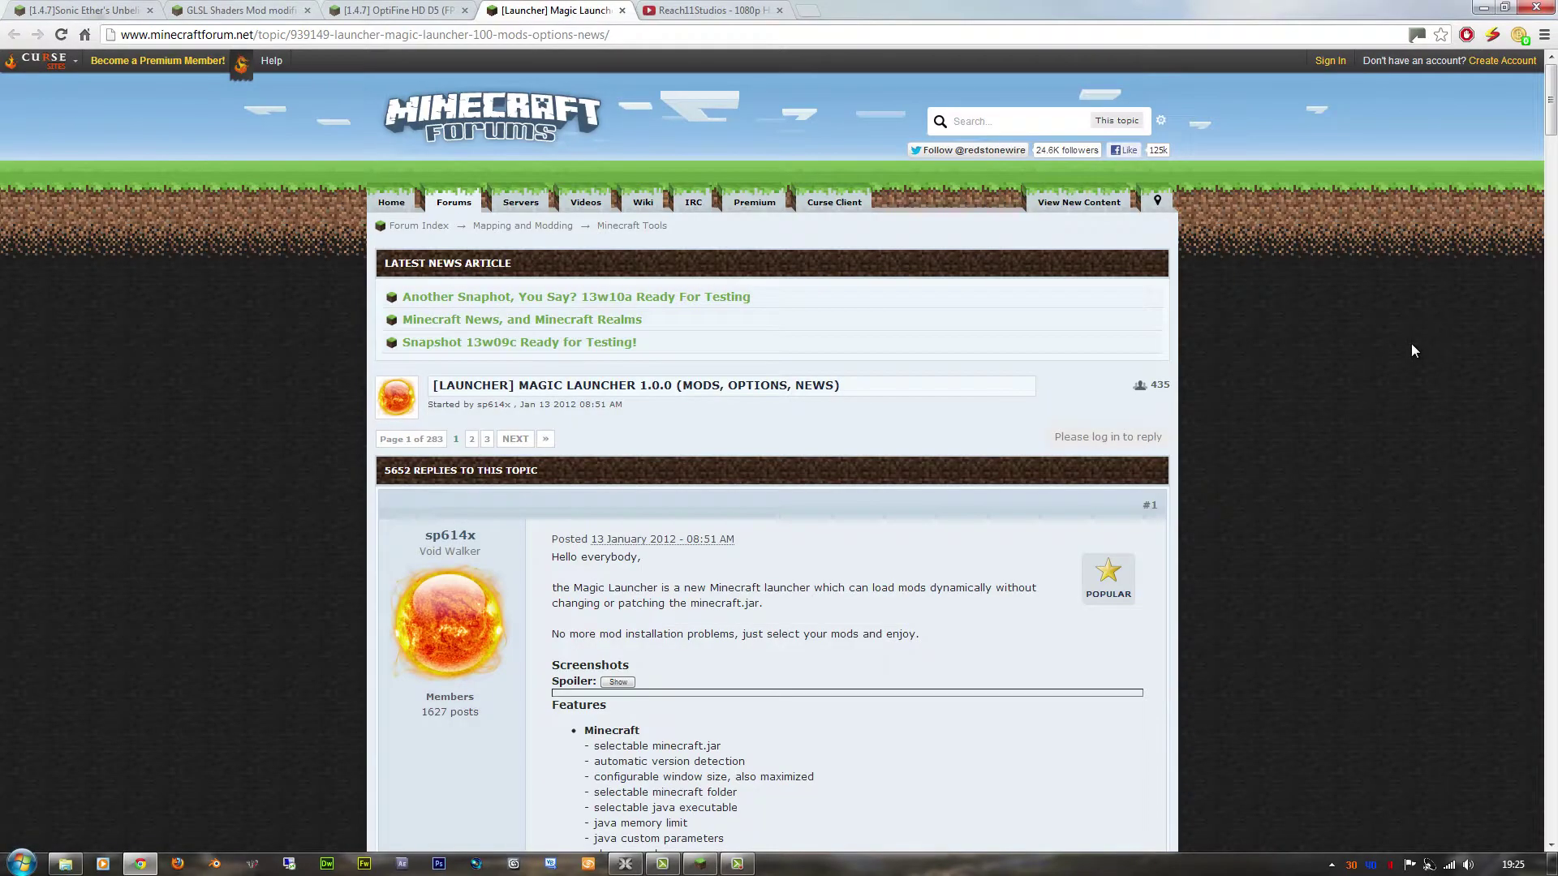
{"action": "scroll", "coordinate": [1412, 344], "scroll_direction": "down", "scroll_amount": 10}
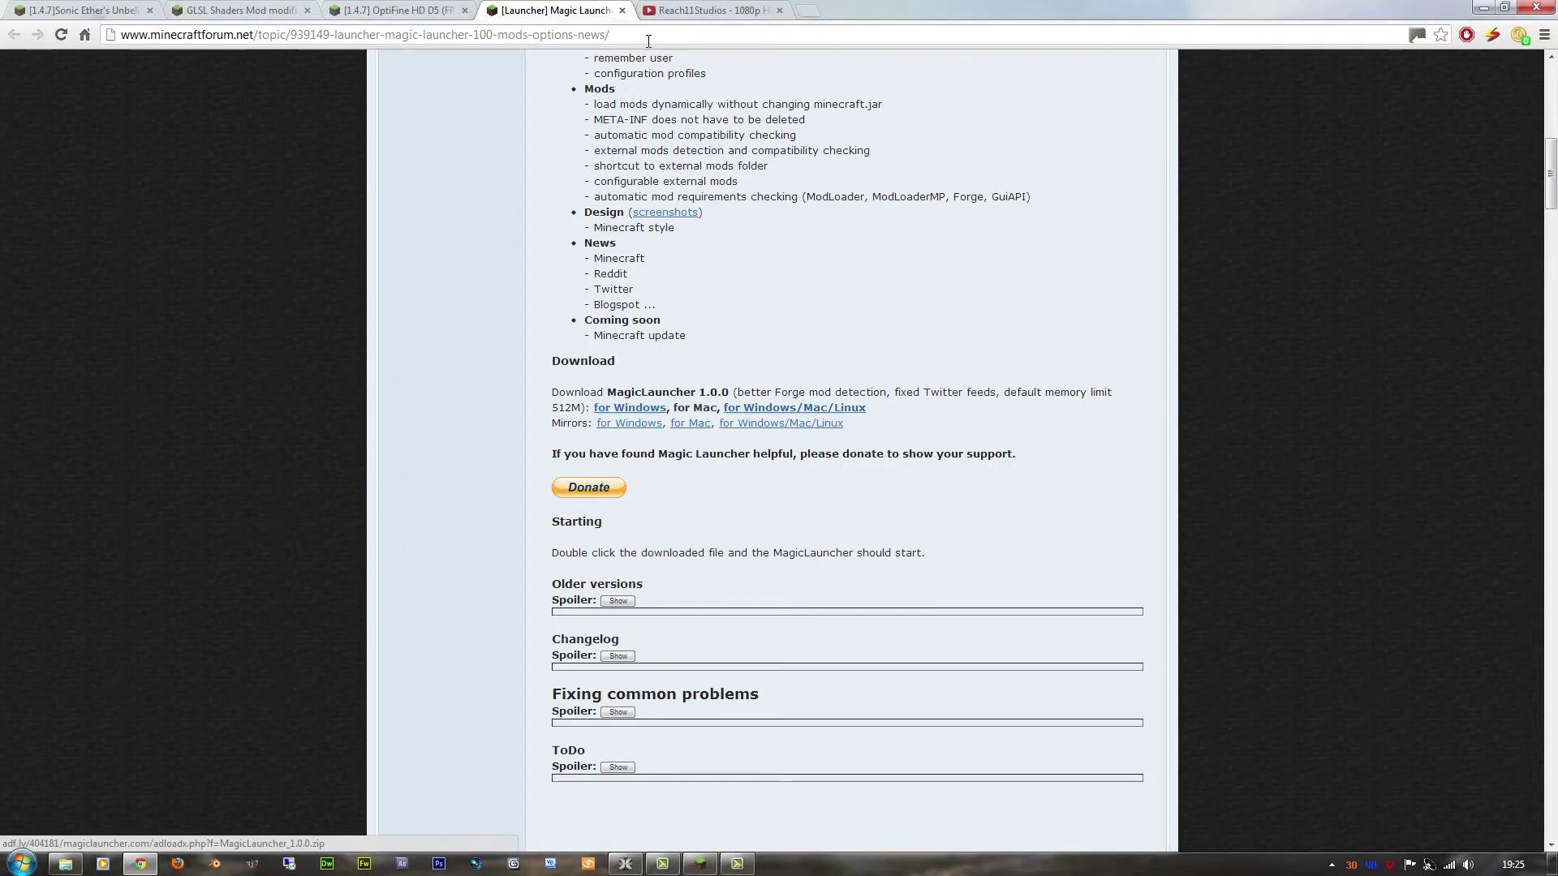
{"action": "scroll", "coordinate": [648, 42], "scroll_direction": "up", "scroll_amount": 3}
{"action": "scroll", "coordinate": [648, 41], "scroll_direction": "up", "scroll_amount": 7}
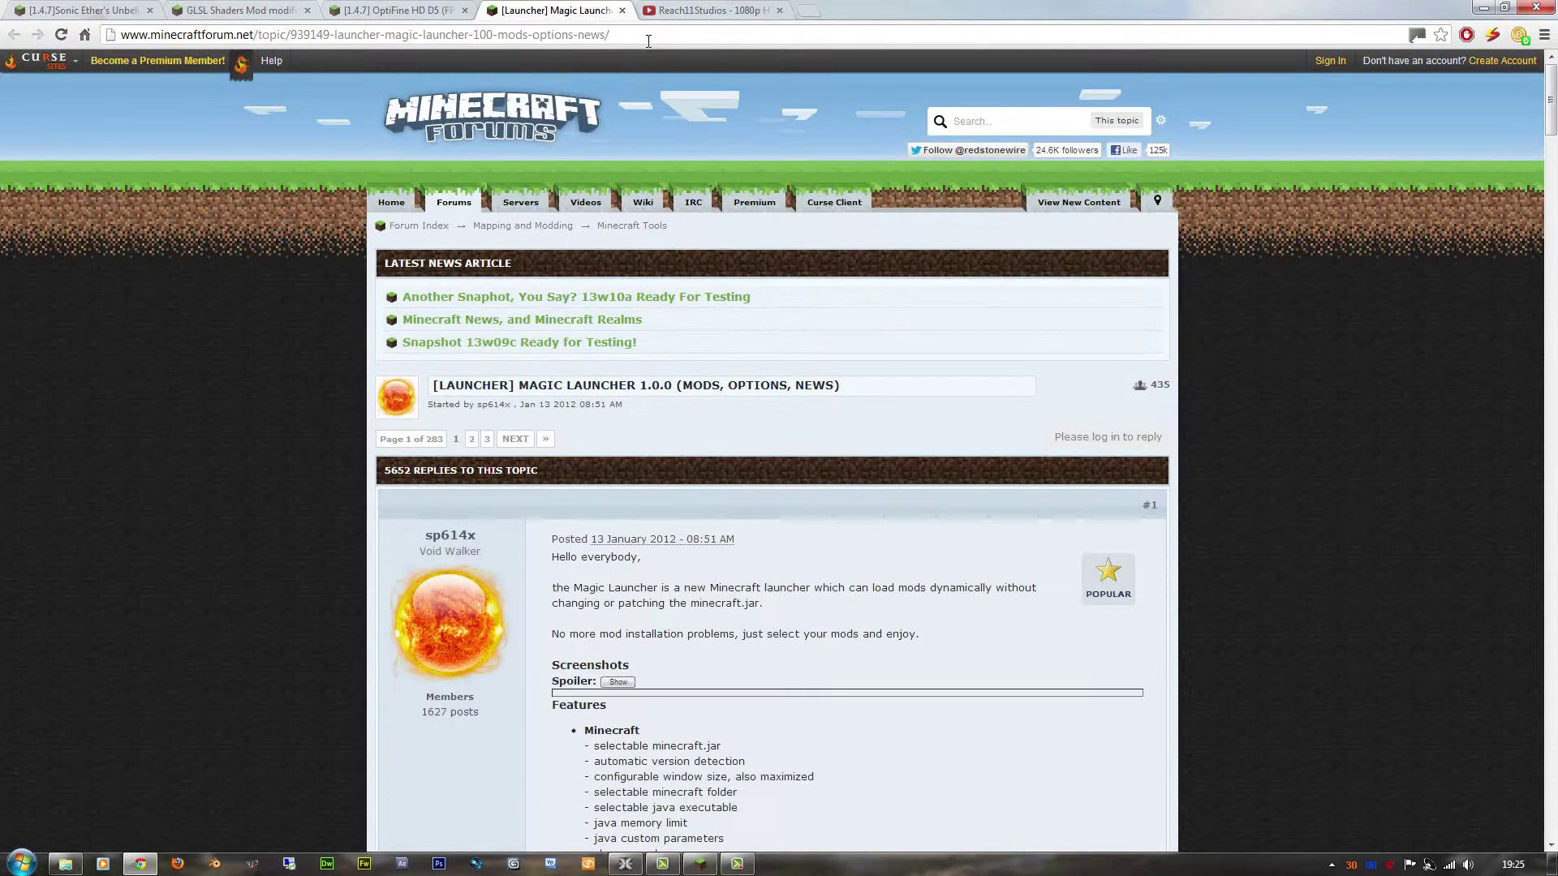
{"action": "left_click", "coordinate": [66, 864]}
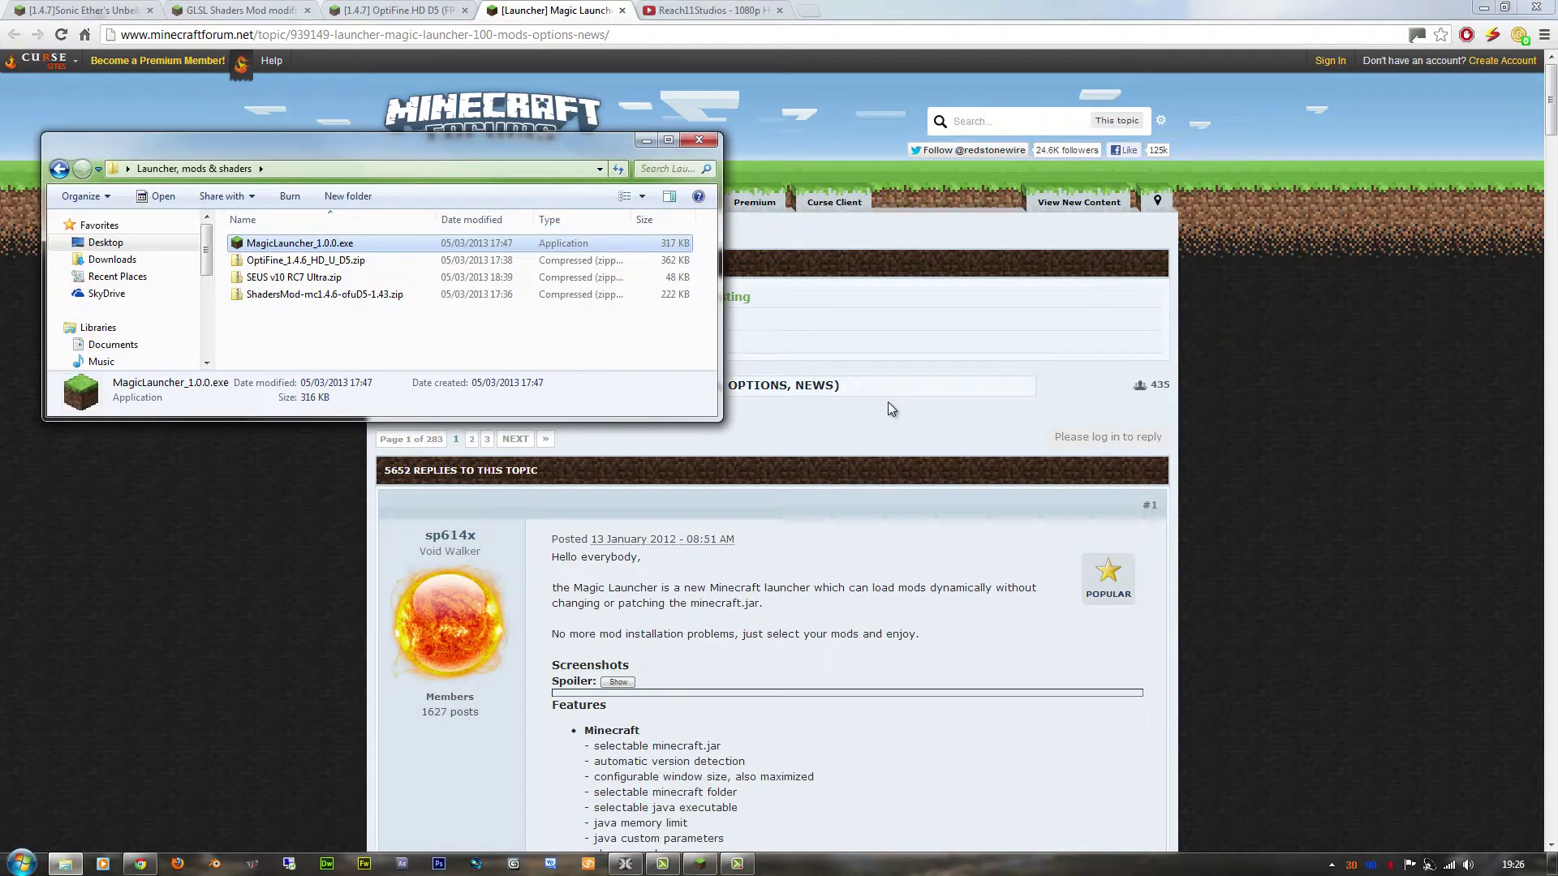
Switch to Magic Launcher, remove the OptiFine and ShadersMod zips from the Default configuration, confirm, and reopen the setup.
{"action": "left_click", "coordinate": [701, 864]}
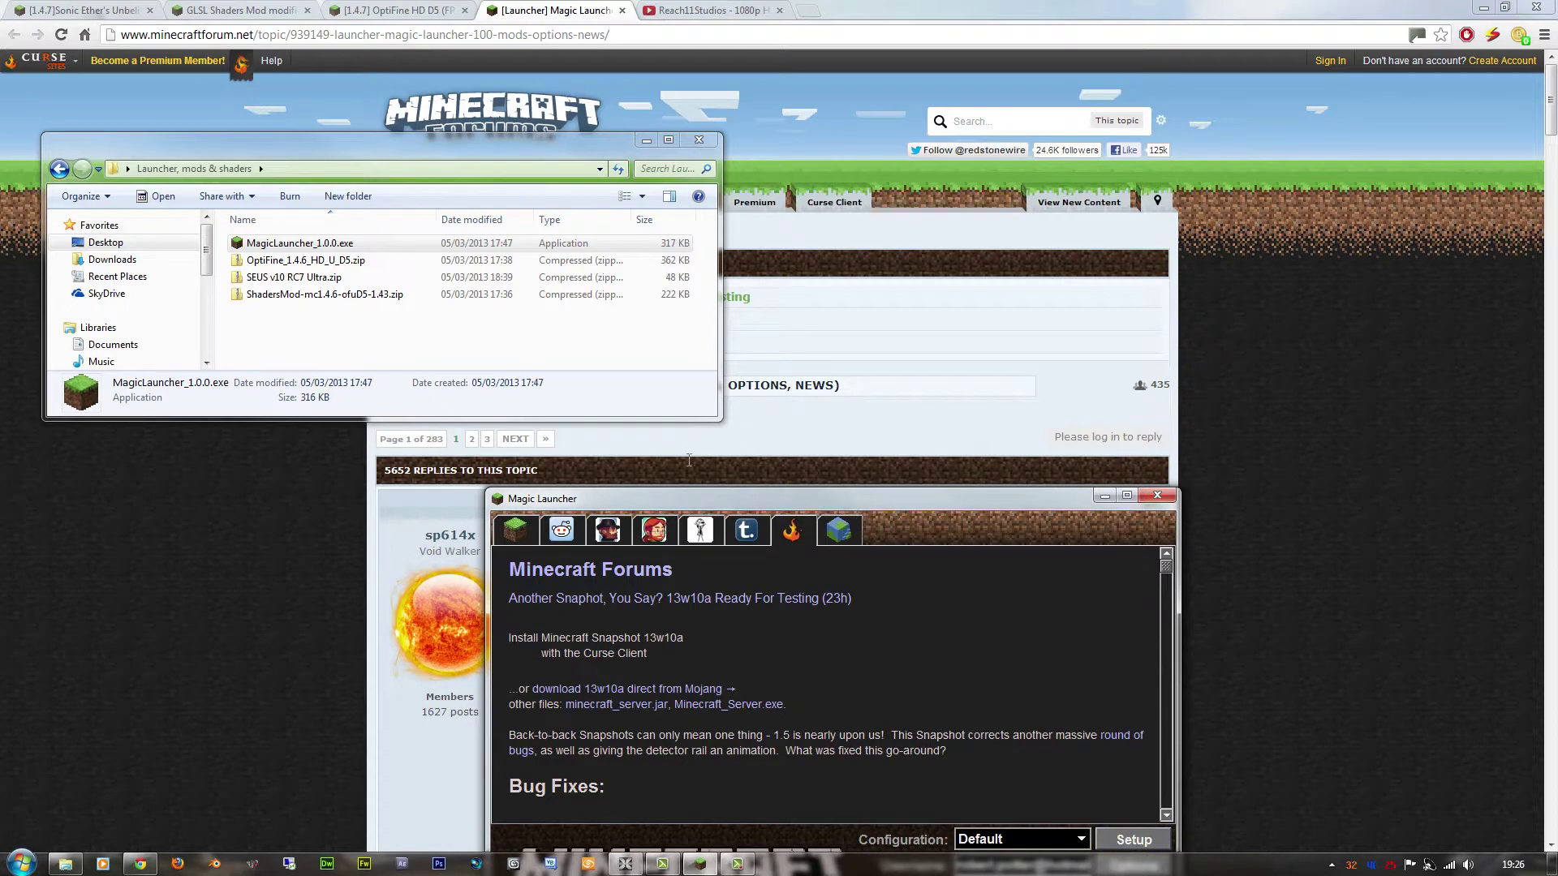
{"action": "left_click", "coordinate": [1134, 840]}
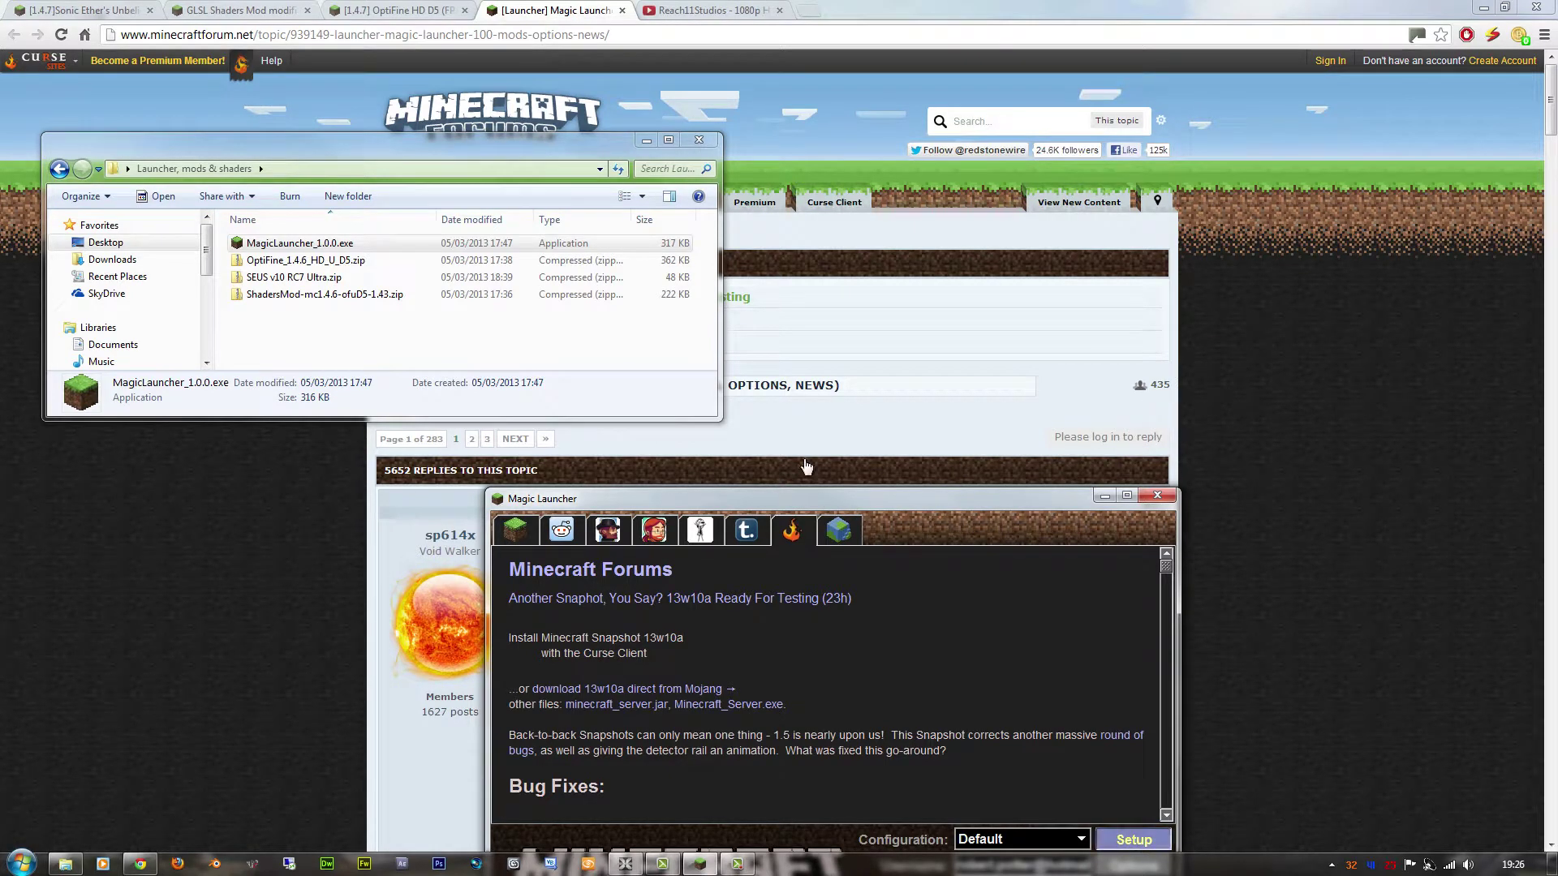
{"action": "left_click", "coordinate": [888, 648]}
{"action": "left_click", "coordinate": [889, 633], "text": "ctrl"}
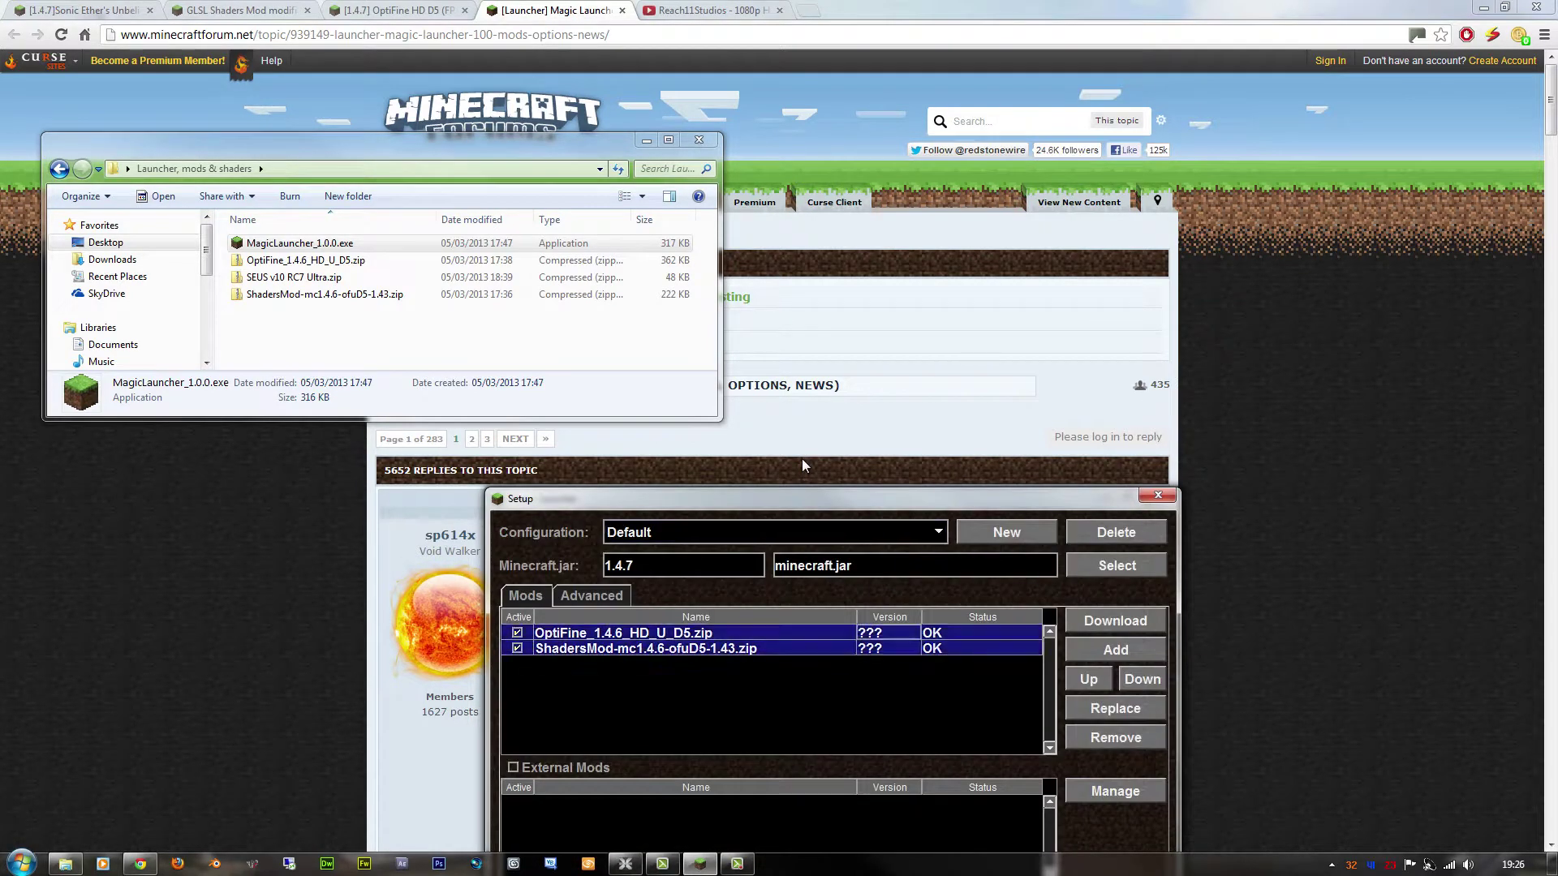
{"action": "left_click", "coordinate": [1116, 738]}
{"action": "mouse_move", "coordinate": [812, 498]}
{"action": "left_mouse_down"}
{"action": "mouse_move", "coordinate": [790, 279]}
{"action": "mouse_move", "coordinate": [916, 174]}
{"action": "left_mouse_up"}
{"action": "left_click", "coordinate": [897, 585]}
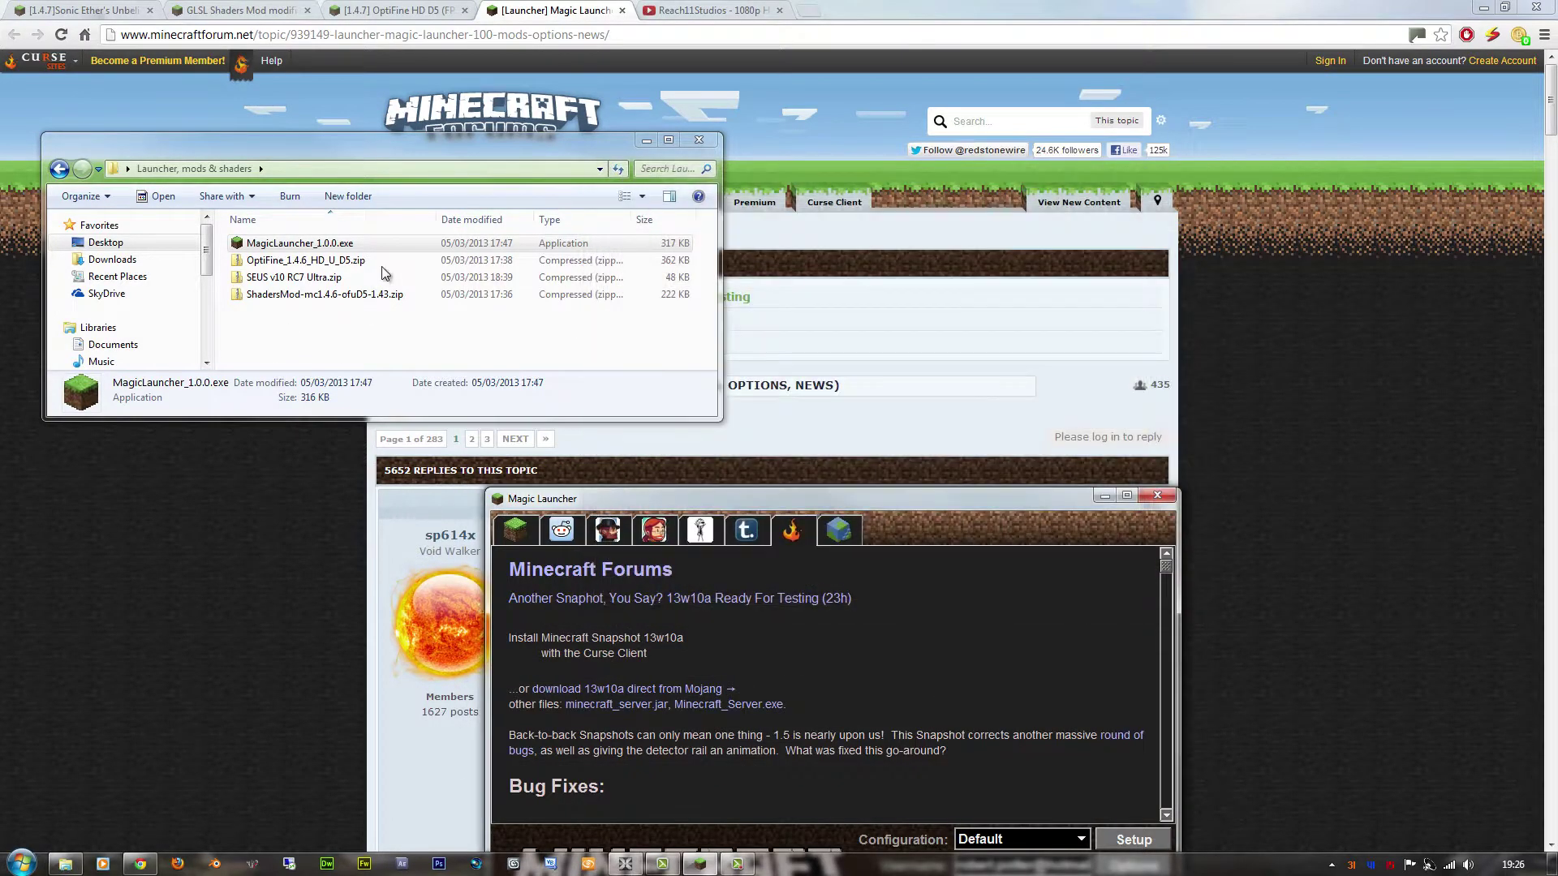
{"action": "left_click", "coordinate": [1134, 840]}
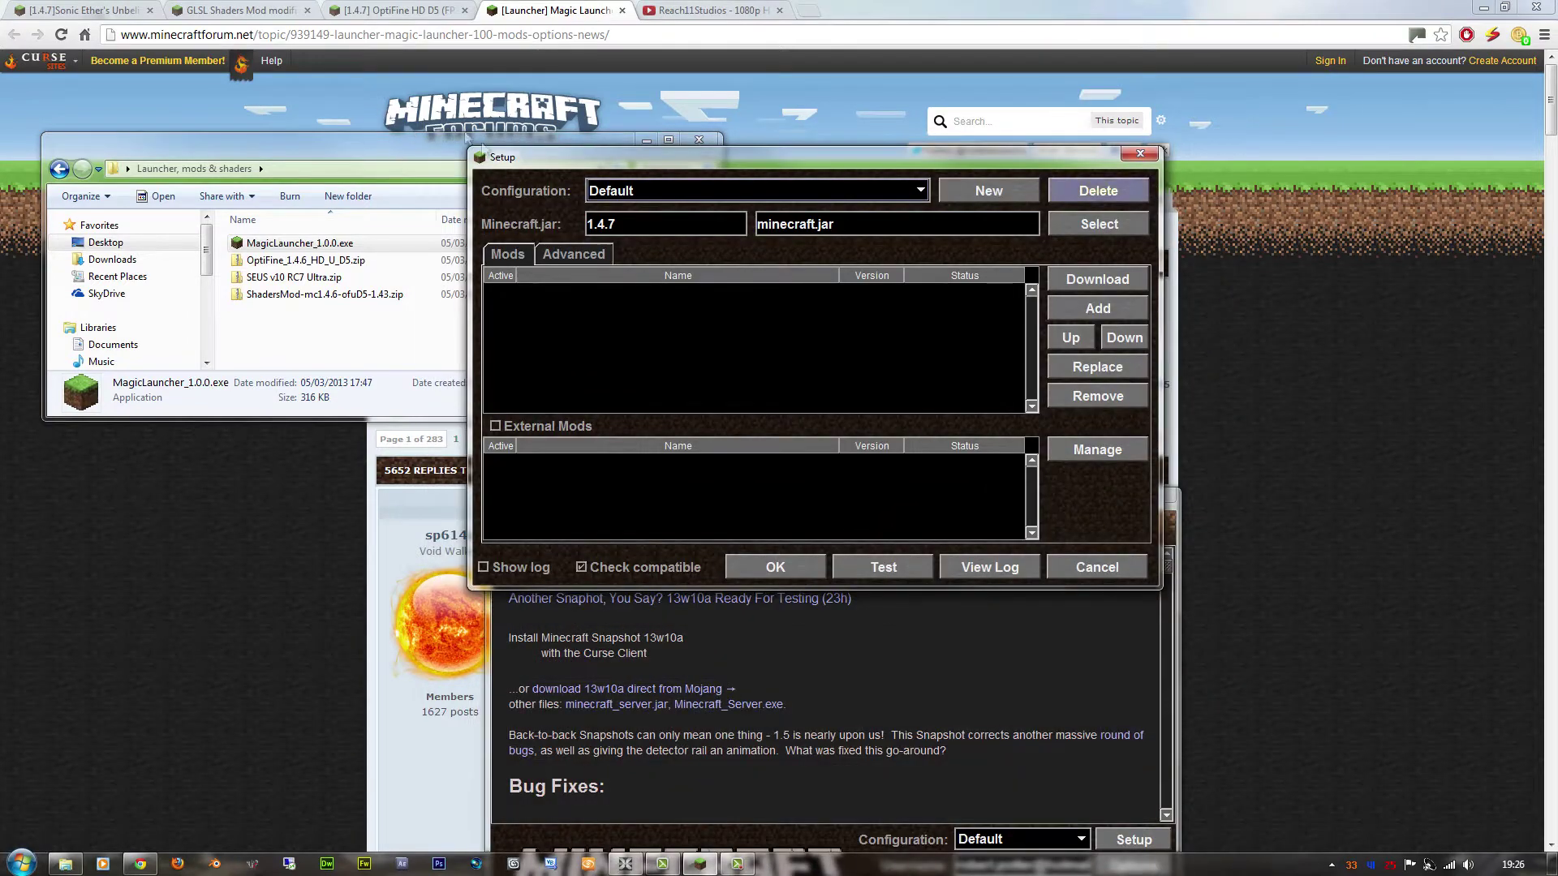
Review the OptiFine HD D5 Ultra download in its forum thread and select OptiFine_1.4.6_HD_U_D5.zip in the downloads folder.
{"action": "left_click", "coordinate": [482, 144]}
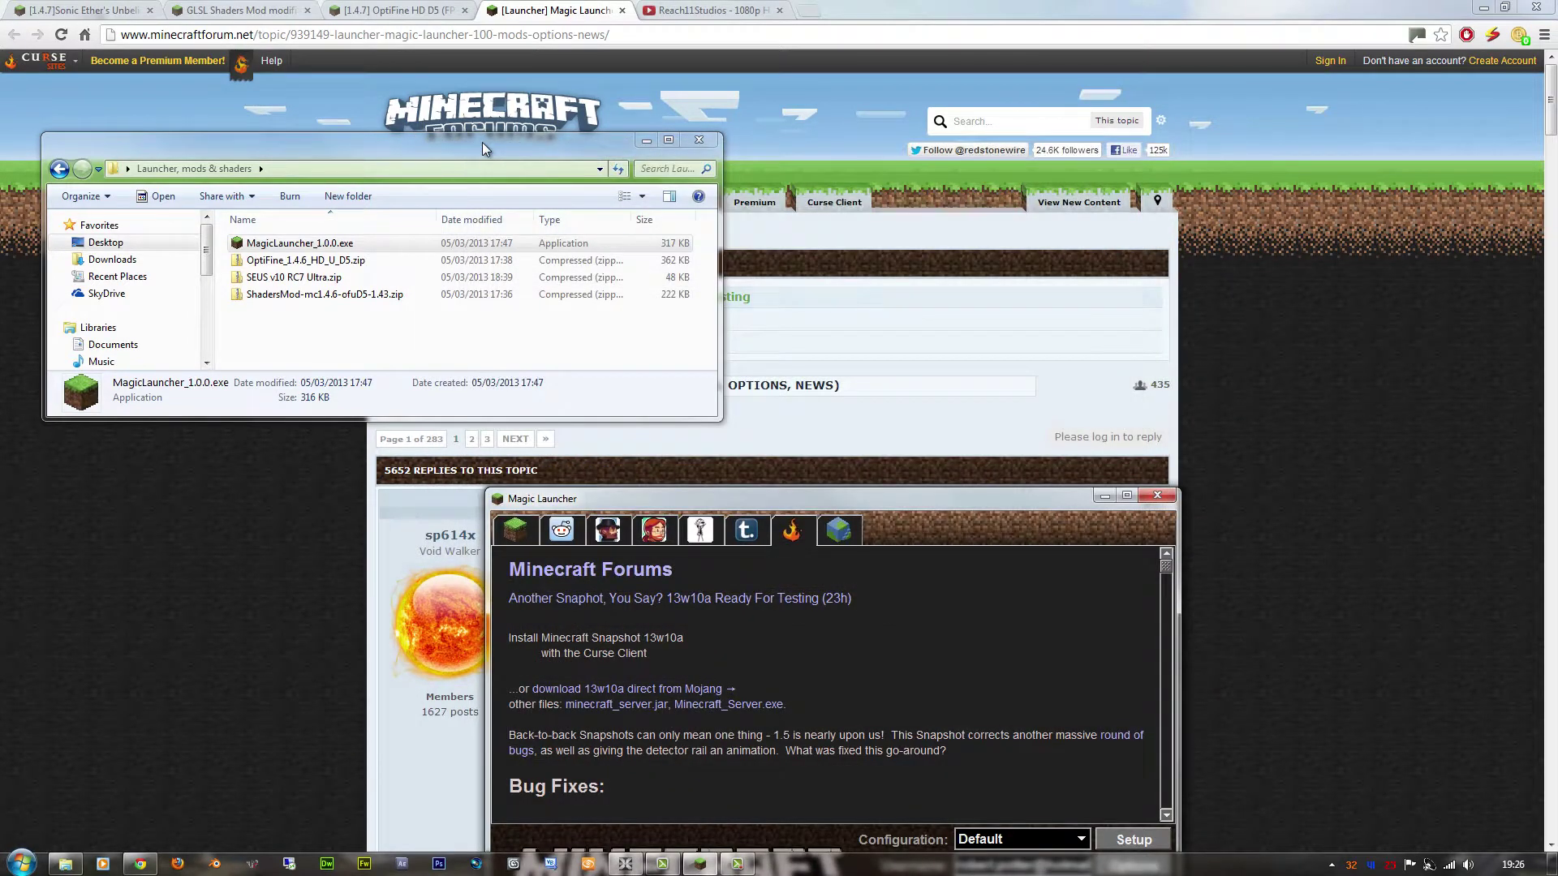
{"action": "left_click", "coordinate": [484, 133]}
{"action": "key", "text": "ctrl+shift+Tab"}
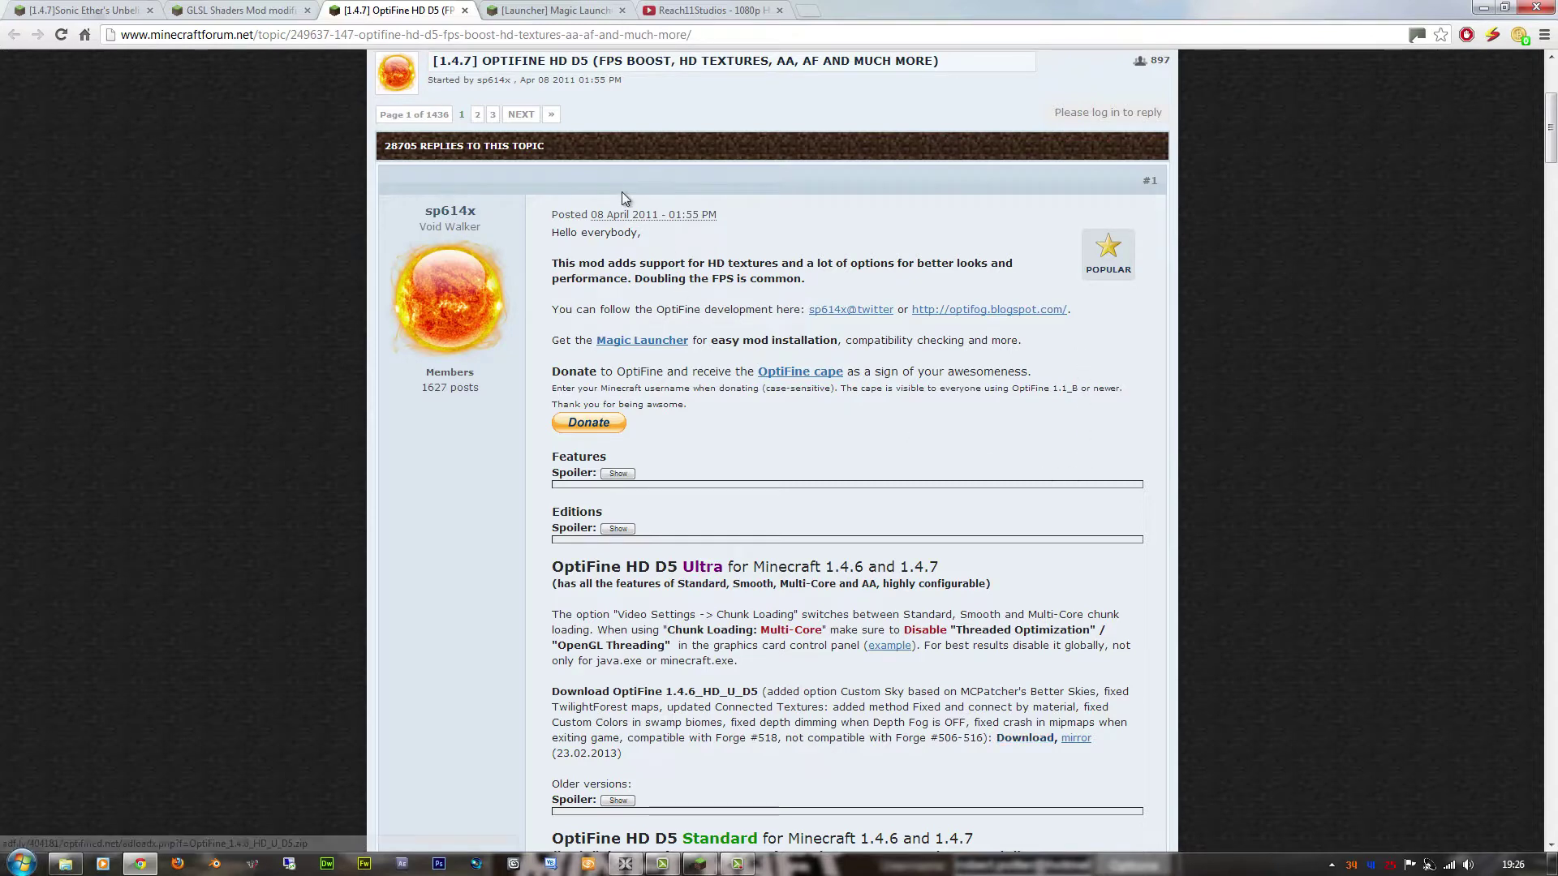
{"action": "key", "text": "alt+Tab"}
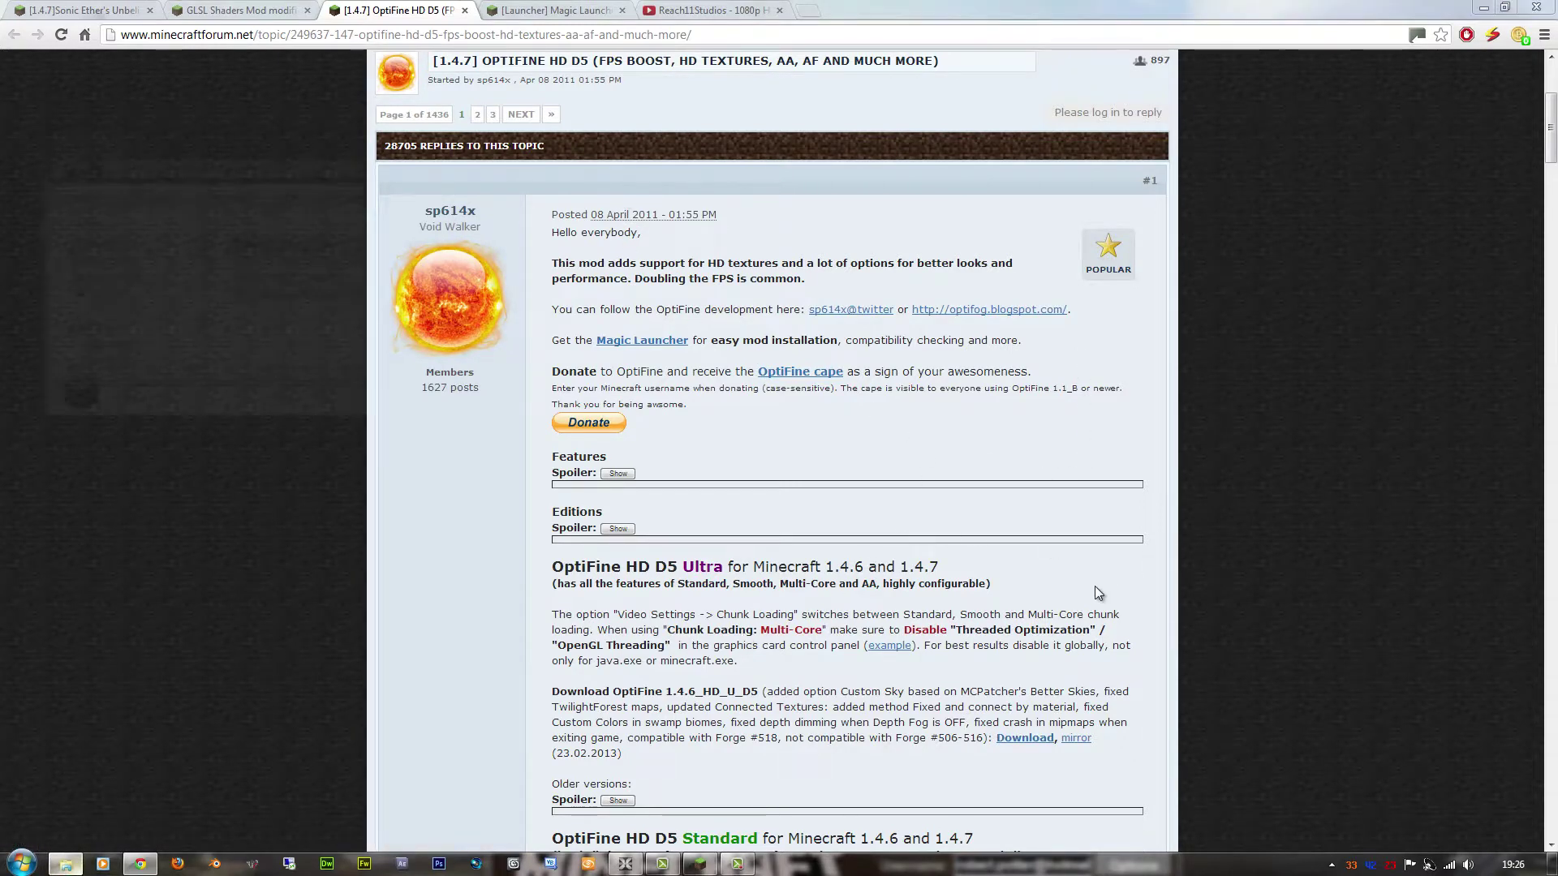
{"action": "key", "text": "Down"}
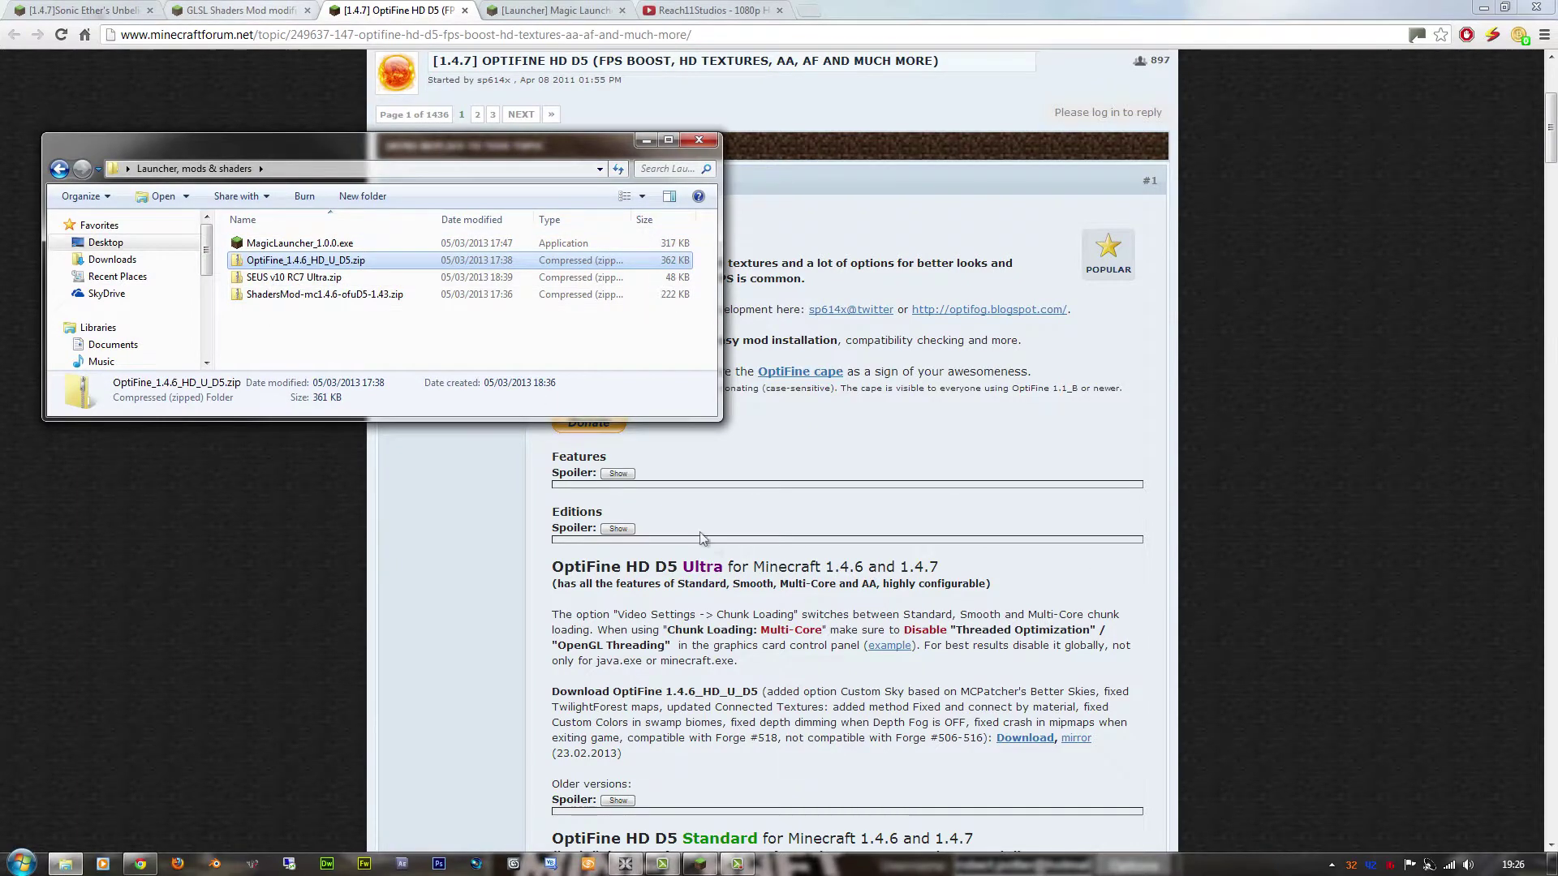
Review the releases and installation notes in the GLSL Shaders Mod thread and select ShadersMod-mc1.4.6-ofuD5-1.43.zip in the folder.
{"action": "left_click", "coordinate": [265, 11]}
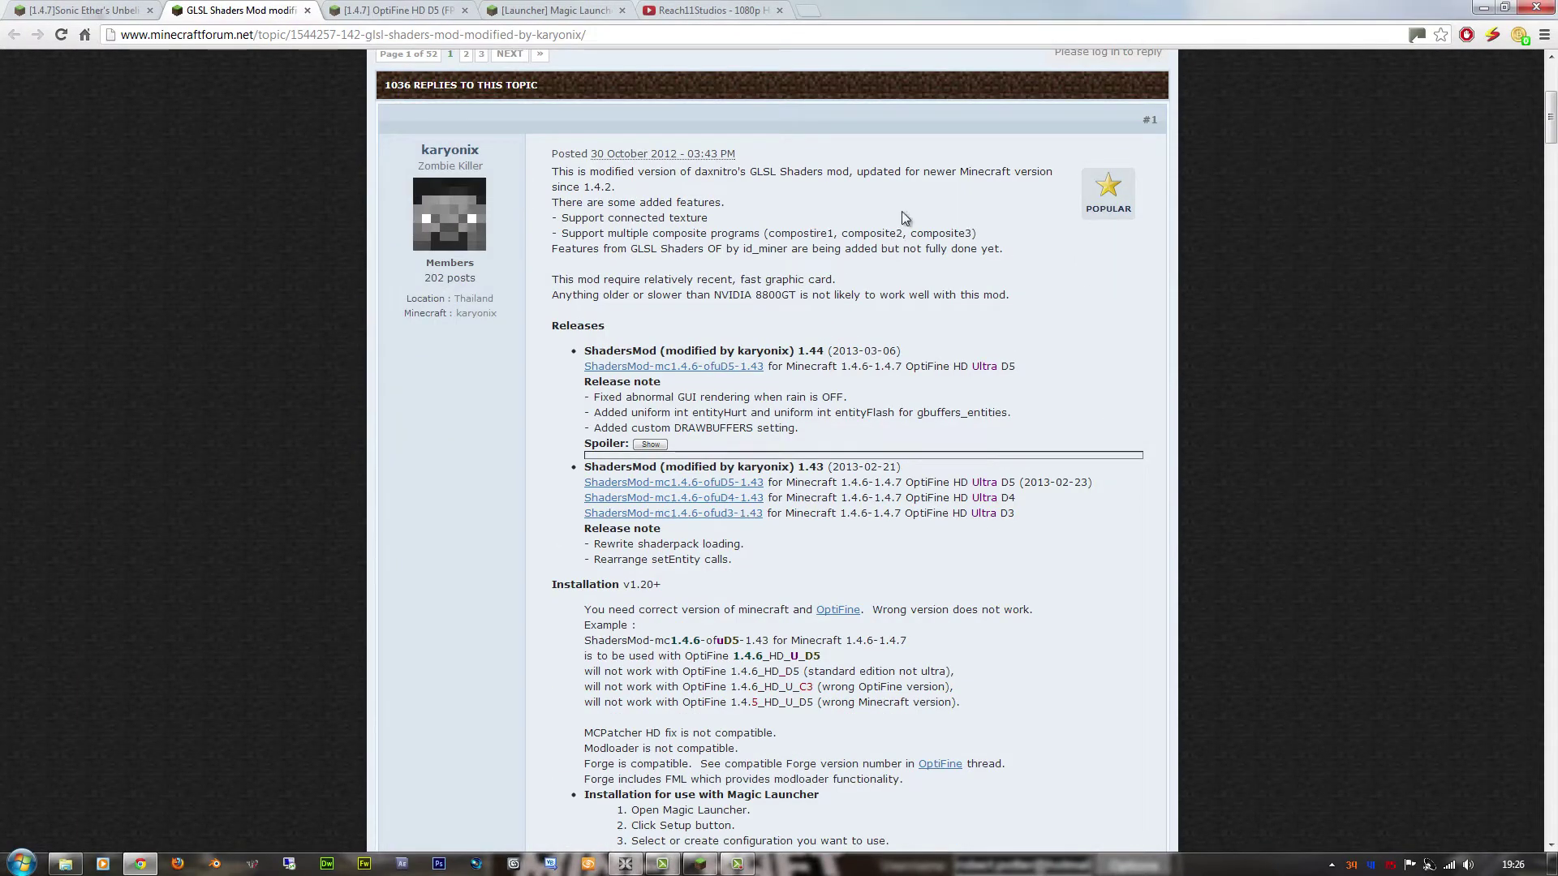
{"action": "scroll", "coordinate": [233, 793], "scroll_direction": "down", "scroll_amount": 8}
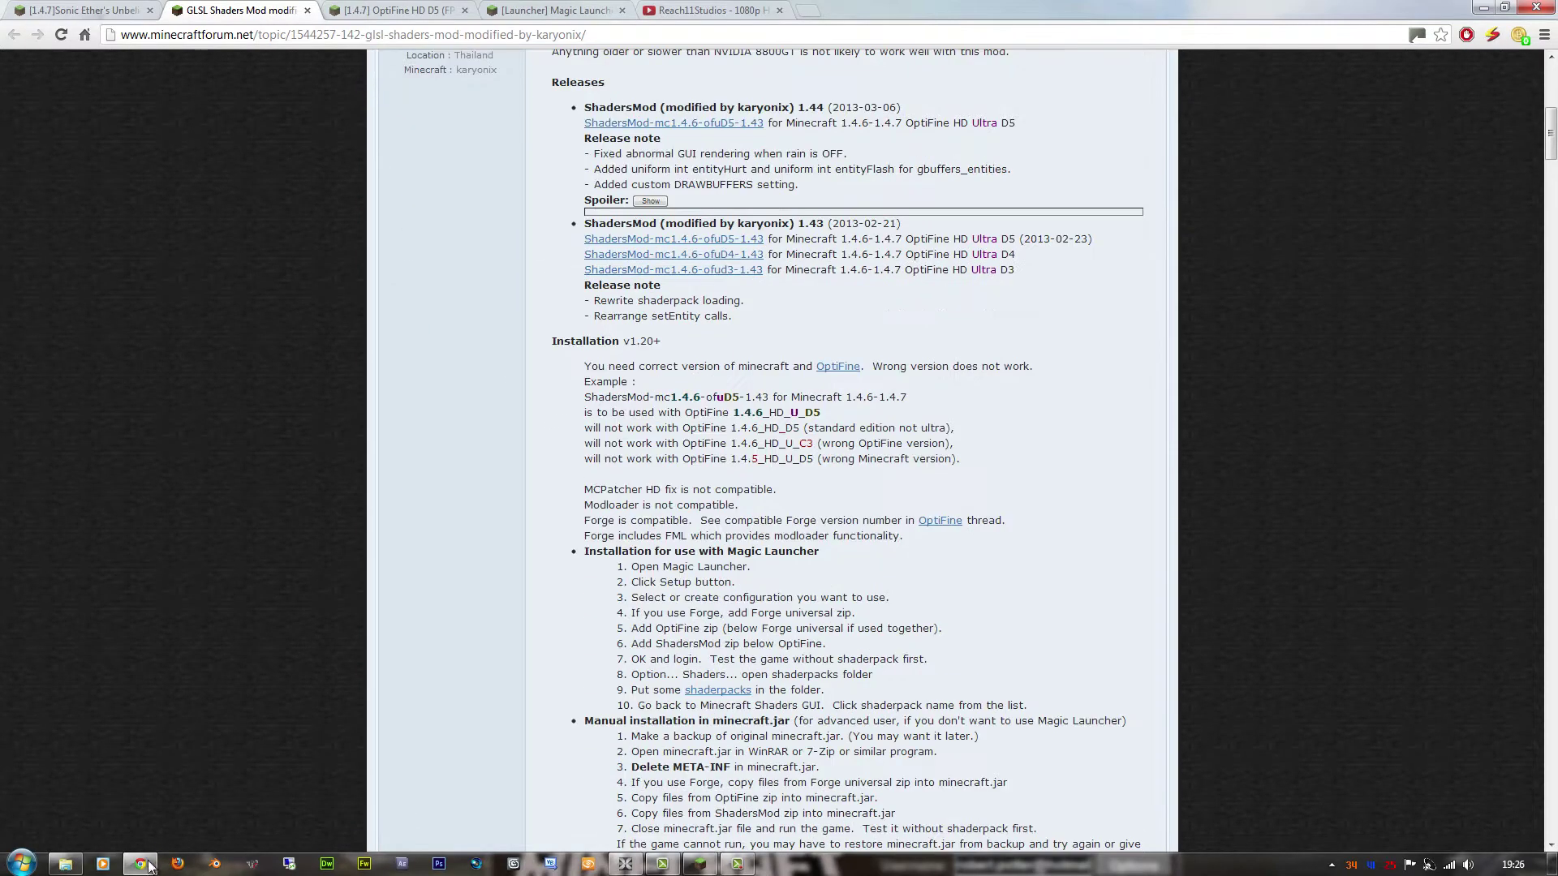
{"action": "scroll", "coordinate": [454, 162], "scroll_direction": "down", "scroll_amount": 4}
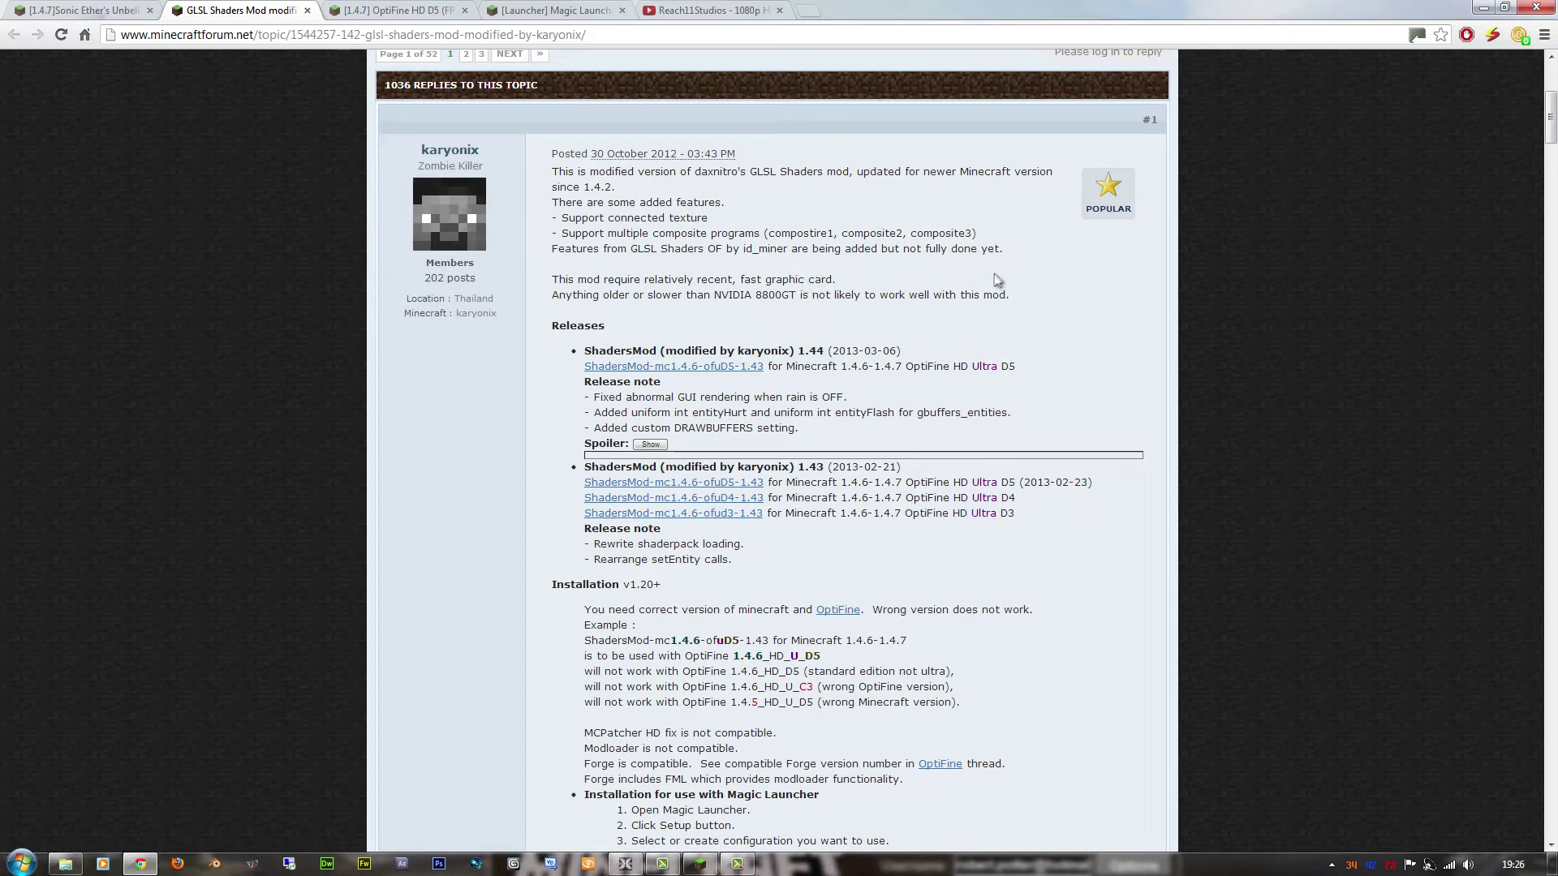
{"action": "key", "text": "alt+Tab"}
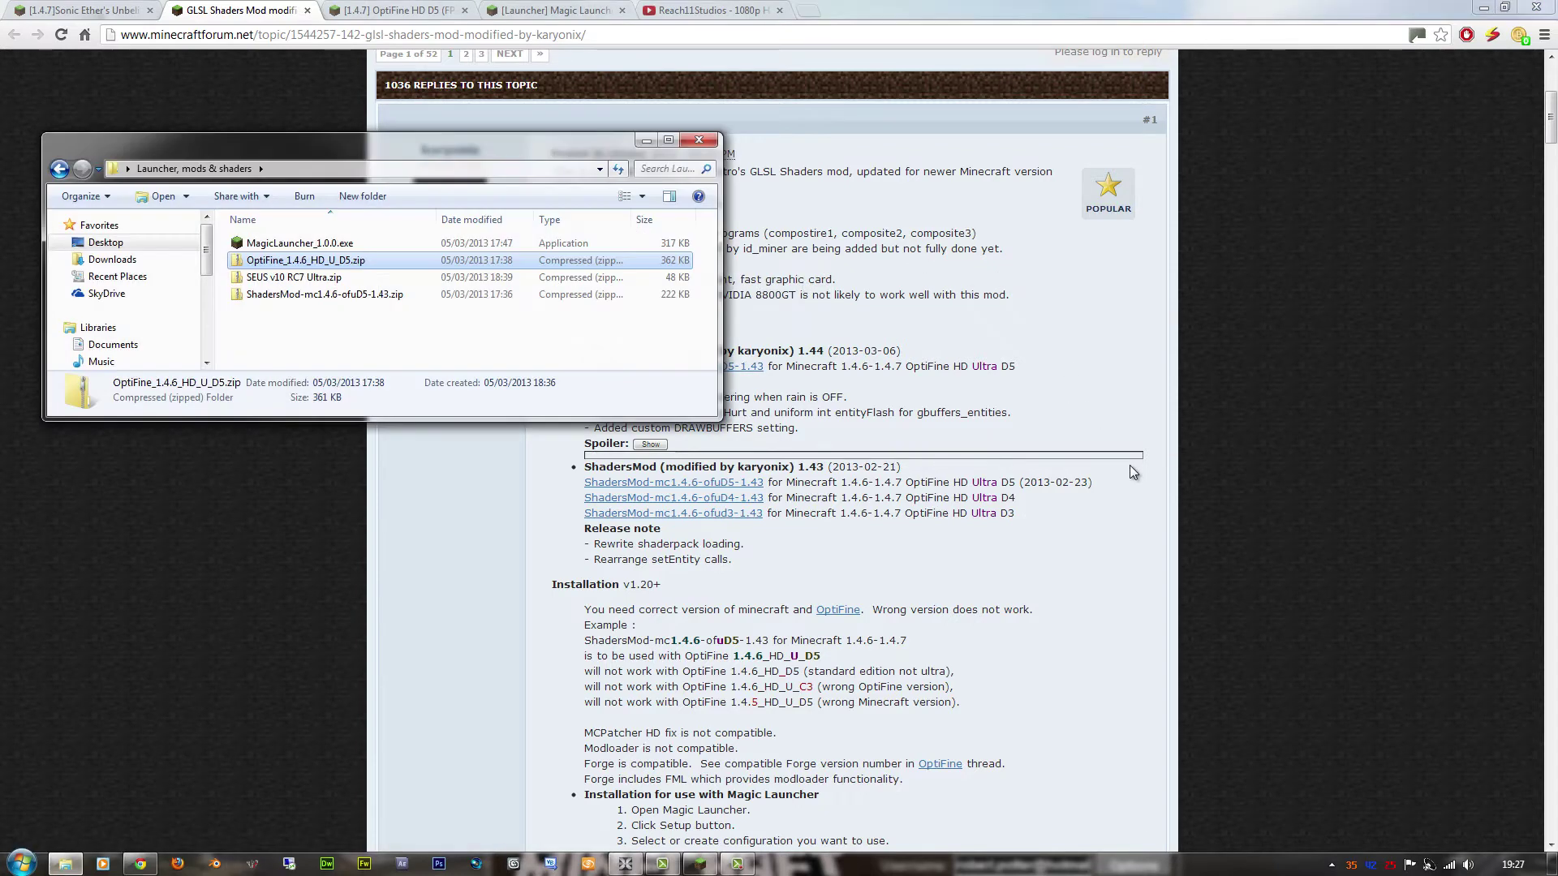
{"action": "key", "text": "Down"}
{"action": "key", "text": "Down"}
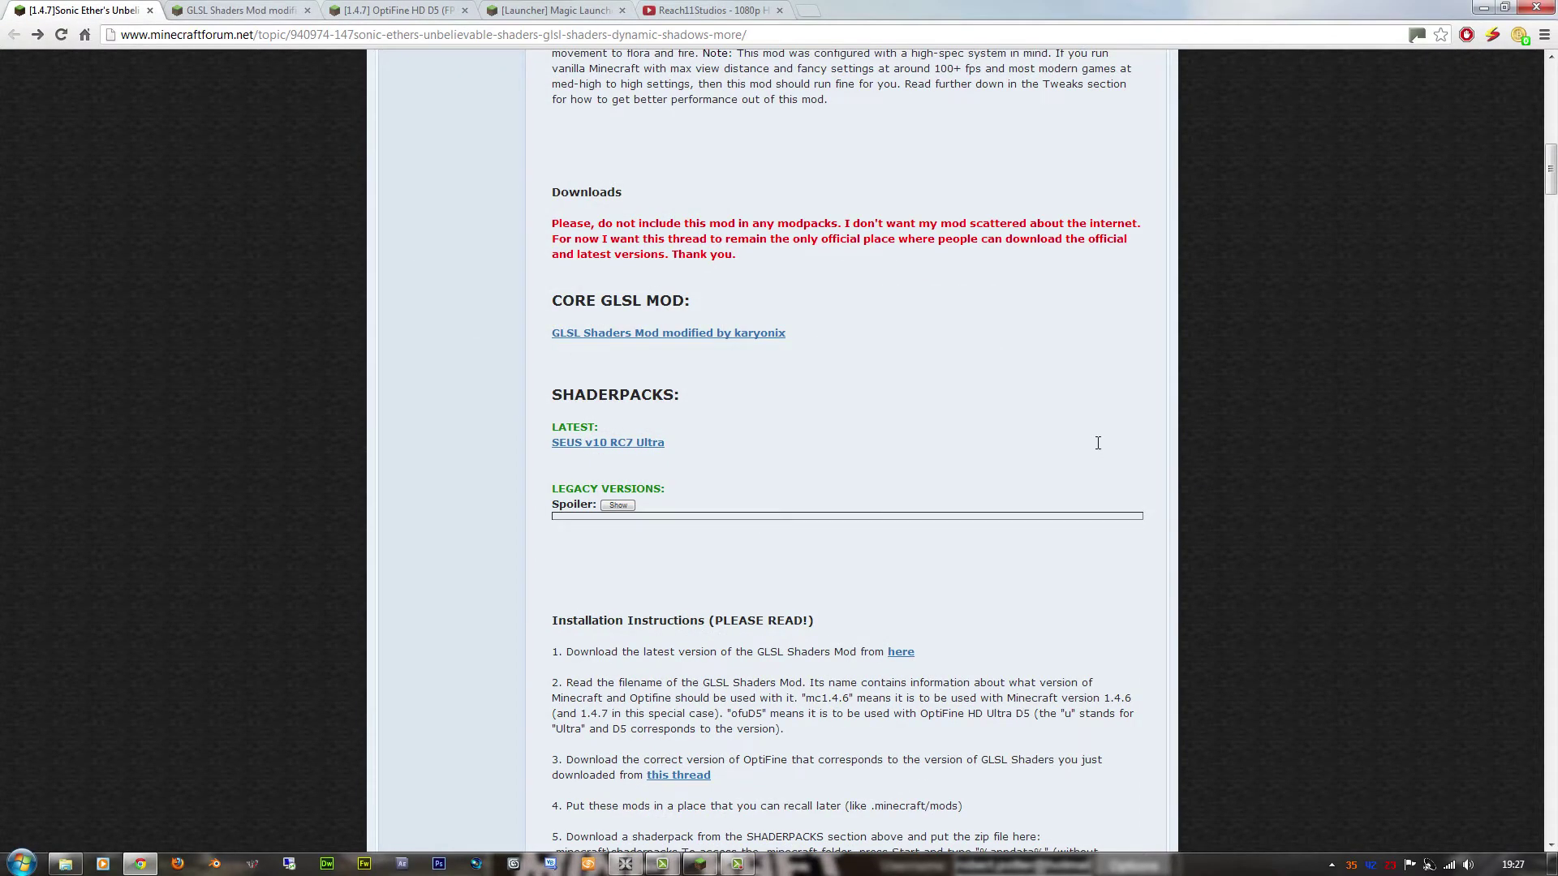
Review the shaderpack download in Sonic Ether's Unbelievable Shaders thread and select SEUS v10 RC7 Ultra.zip in the folder.
{"action": "key", "text": "Home"}
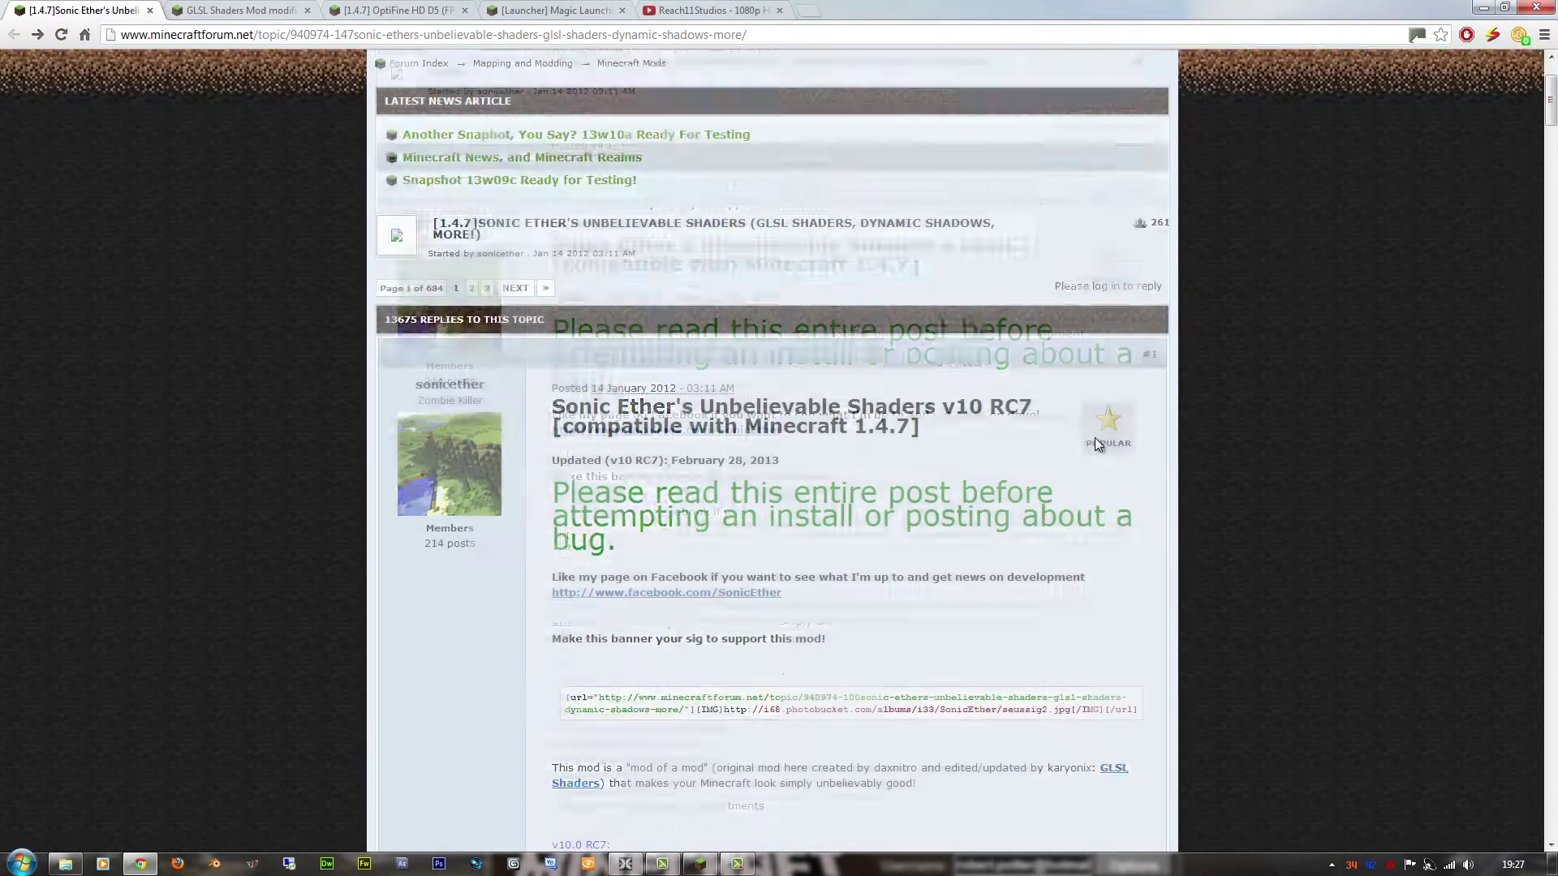
{"action": "scroll", "coordinate": [1088, 422], "scroll_direction": "down", "scroll_amount": 6}
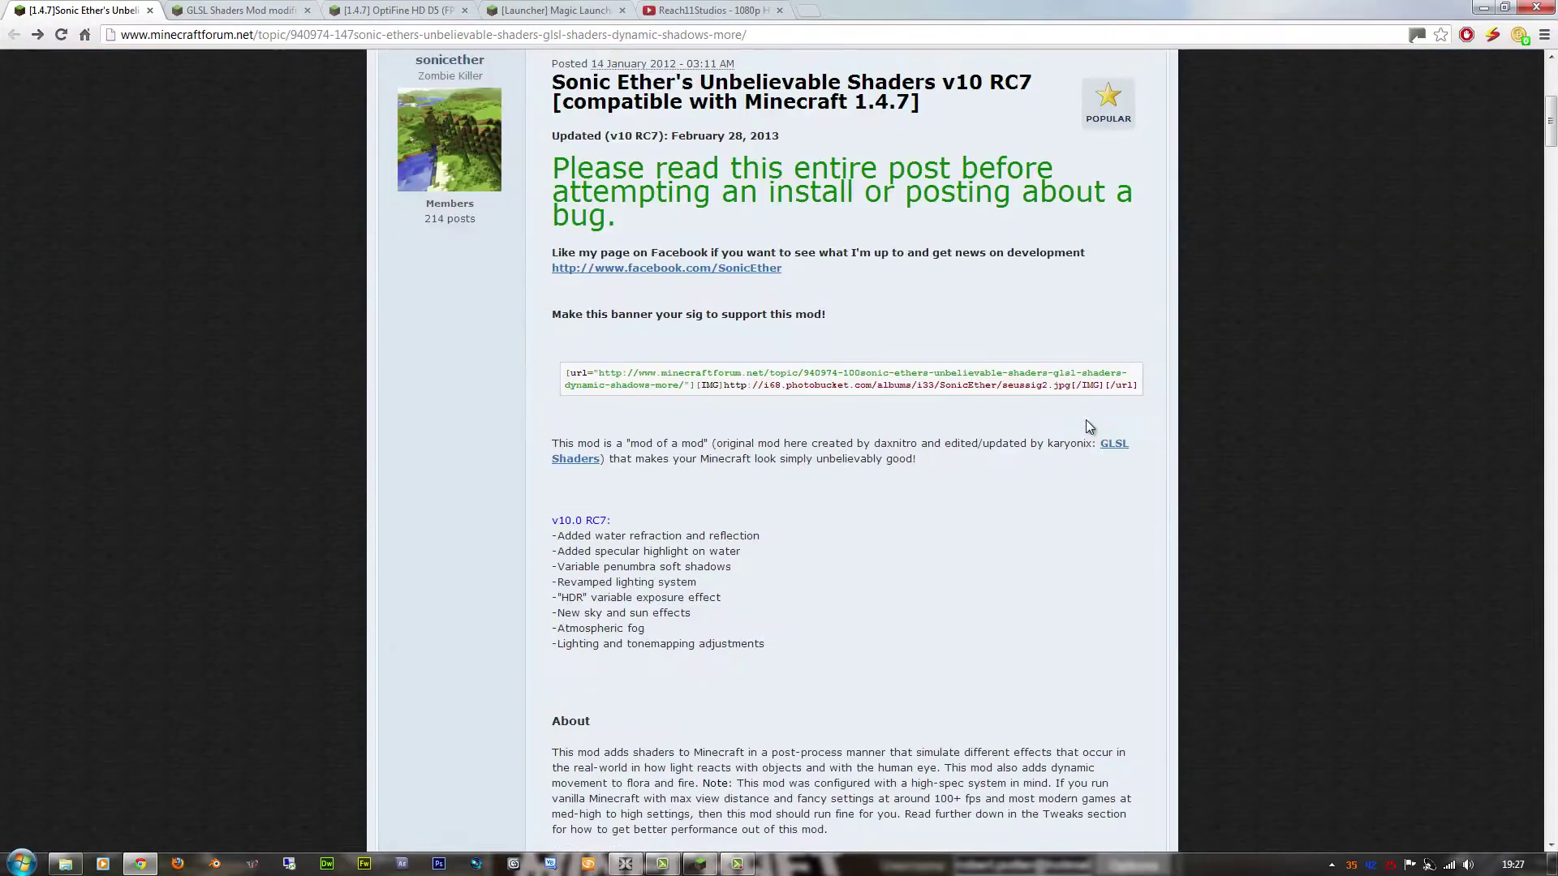
{"action": "scroll", "coordinate": [915, 385], "scroll_direction": "down", "scroll_amount": 6}
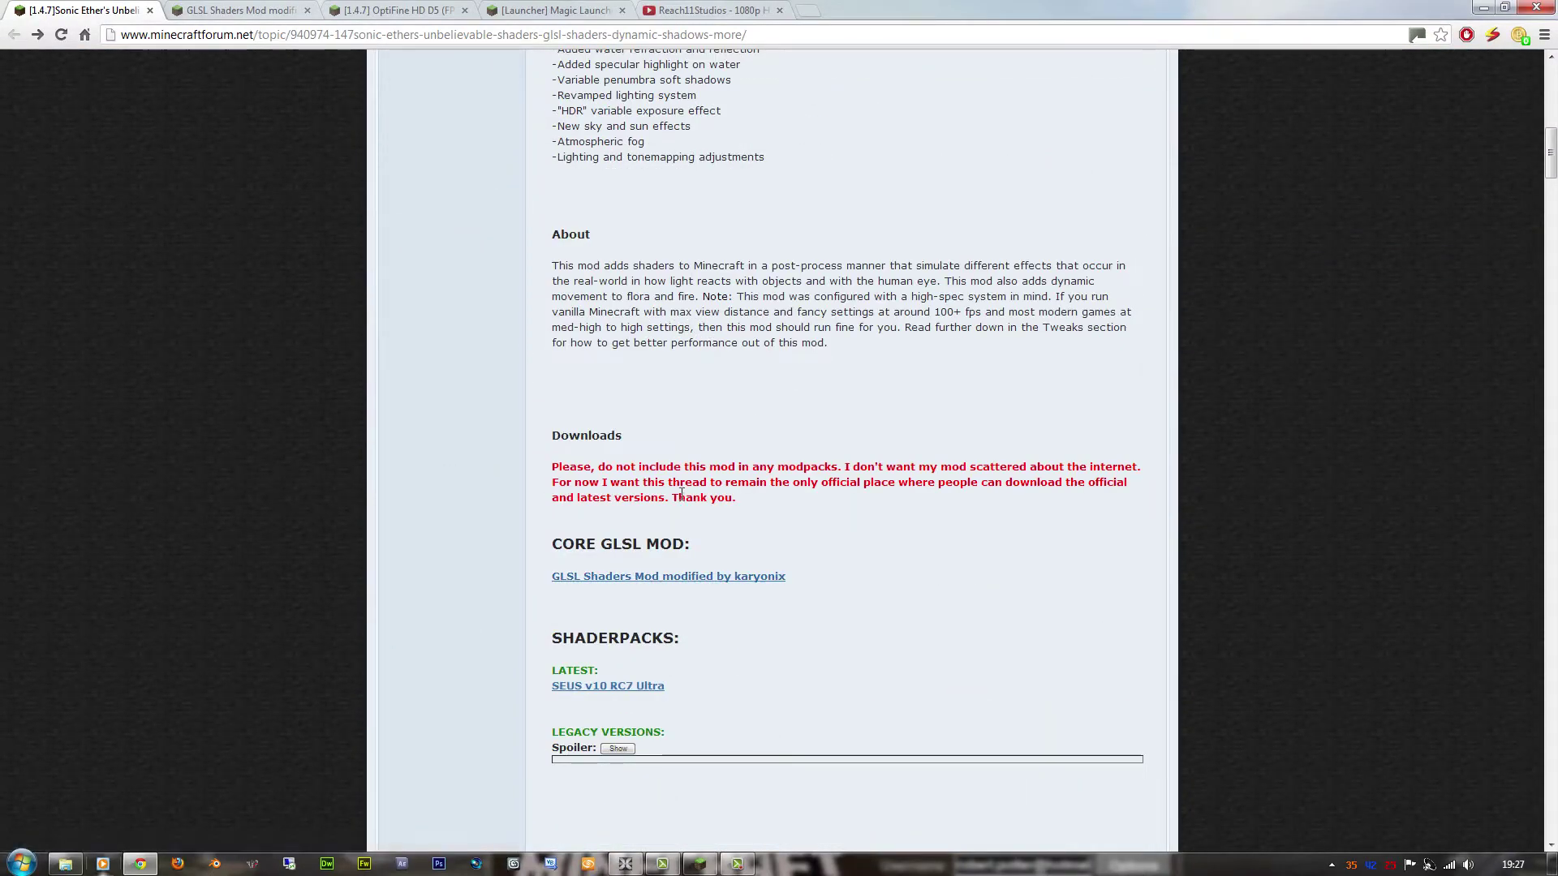
{"action": "left_click", "coordinate": [66, 865]}
{"action": "key", "text": "Up"}
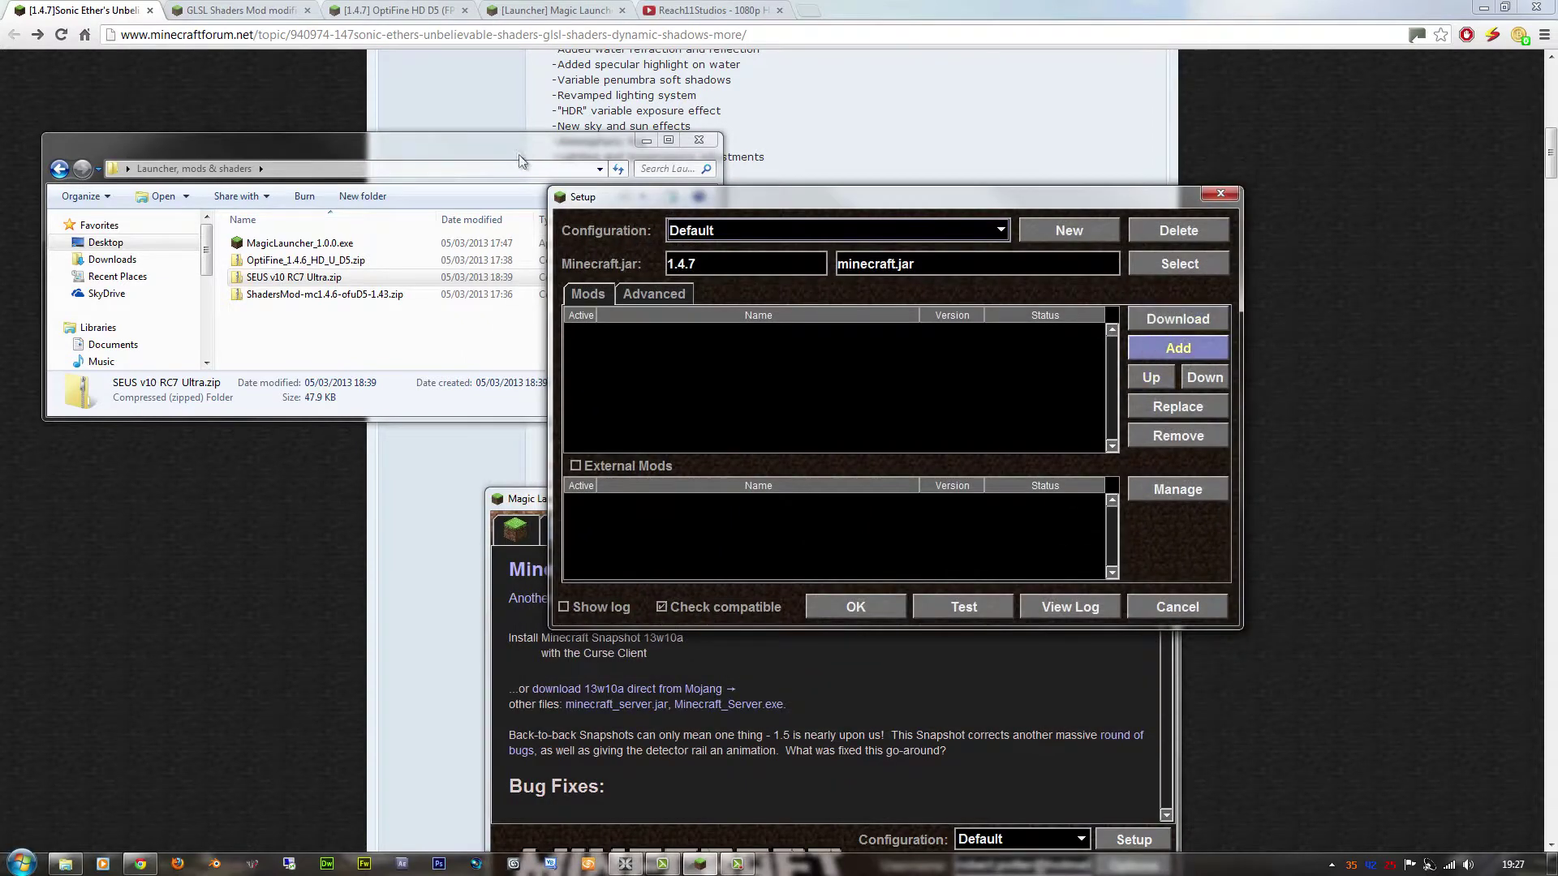
Add OptiFine_1.4.6_HD_U_D5.zip and ShadersMod-mc1.4.6-ofuD5-1.43.zip to Magic Launcher's Default configuration and test-launch Minecraft.
{"action": "left_click", "coordinate": [1178, 349]}
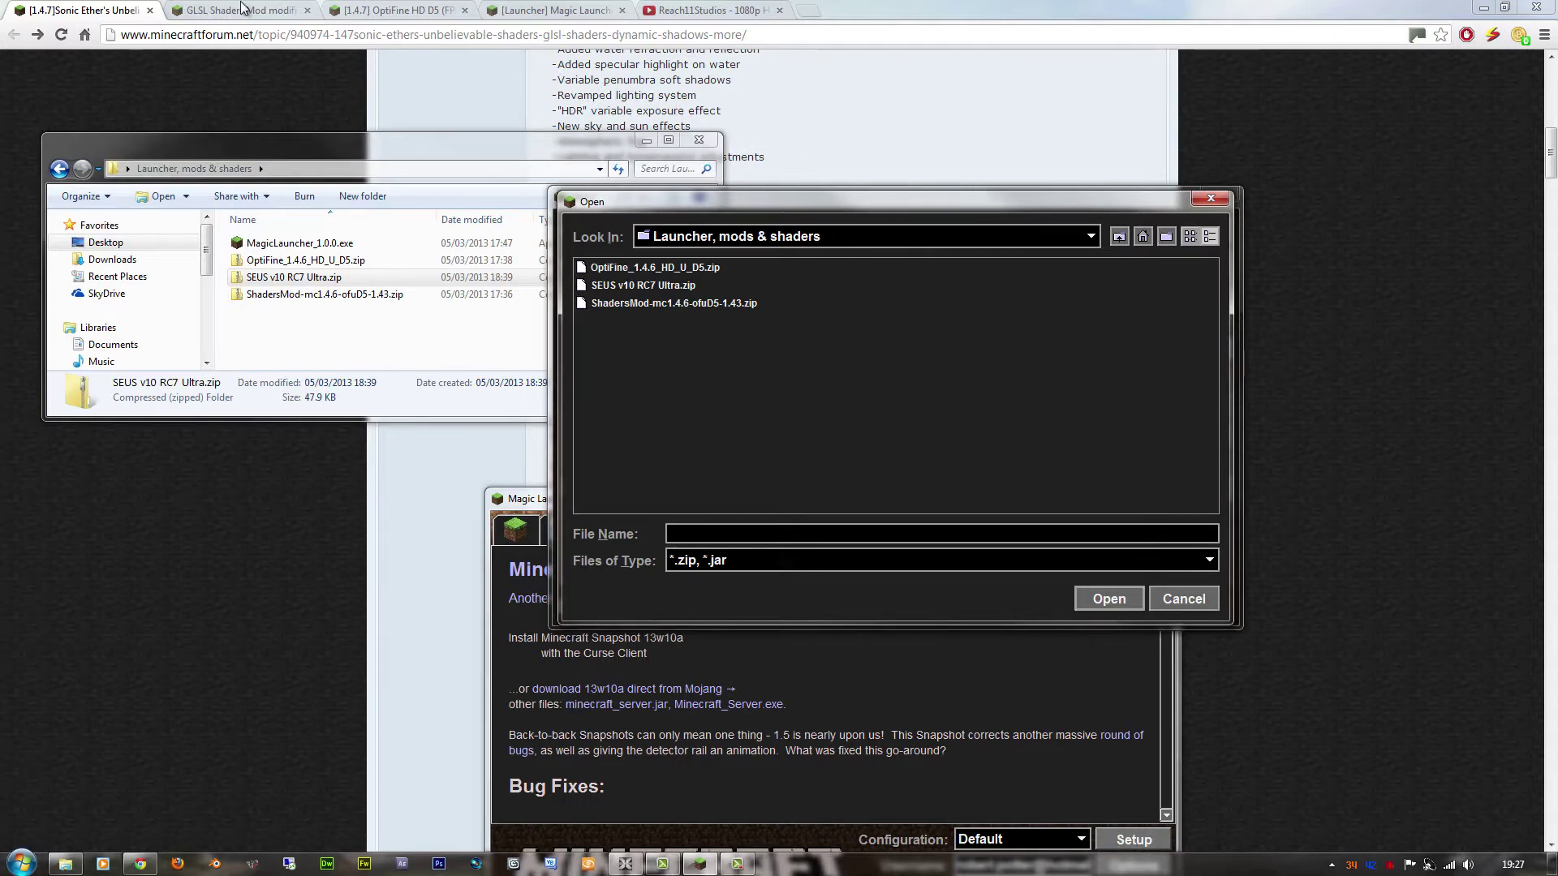
{"action": "left_click", "coordinate": [655, 268]}
{"action": "key", "text": "Return"}
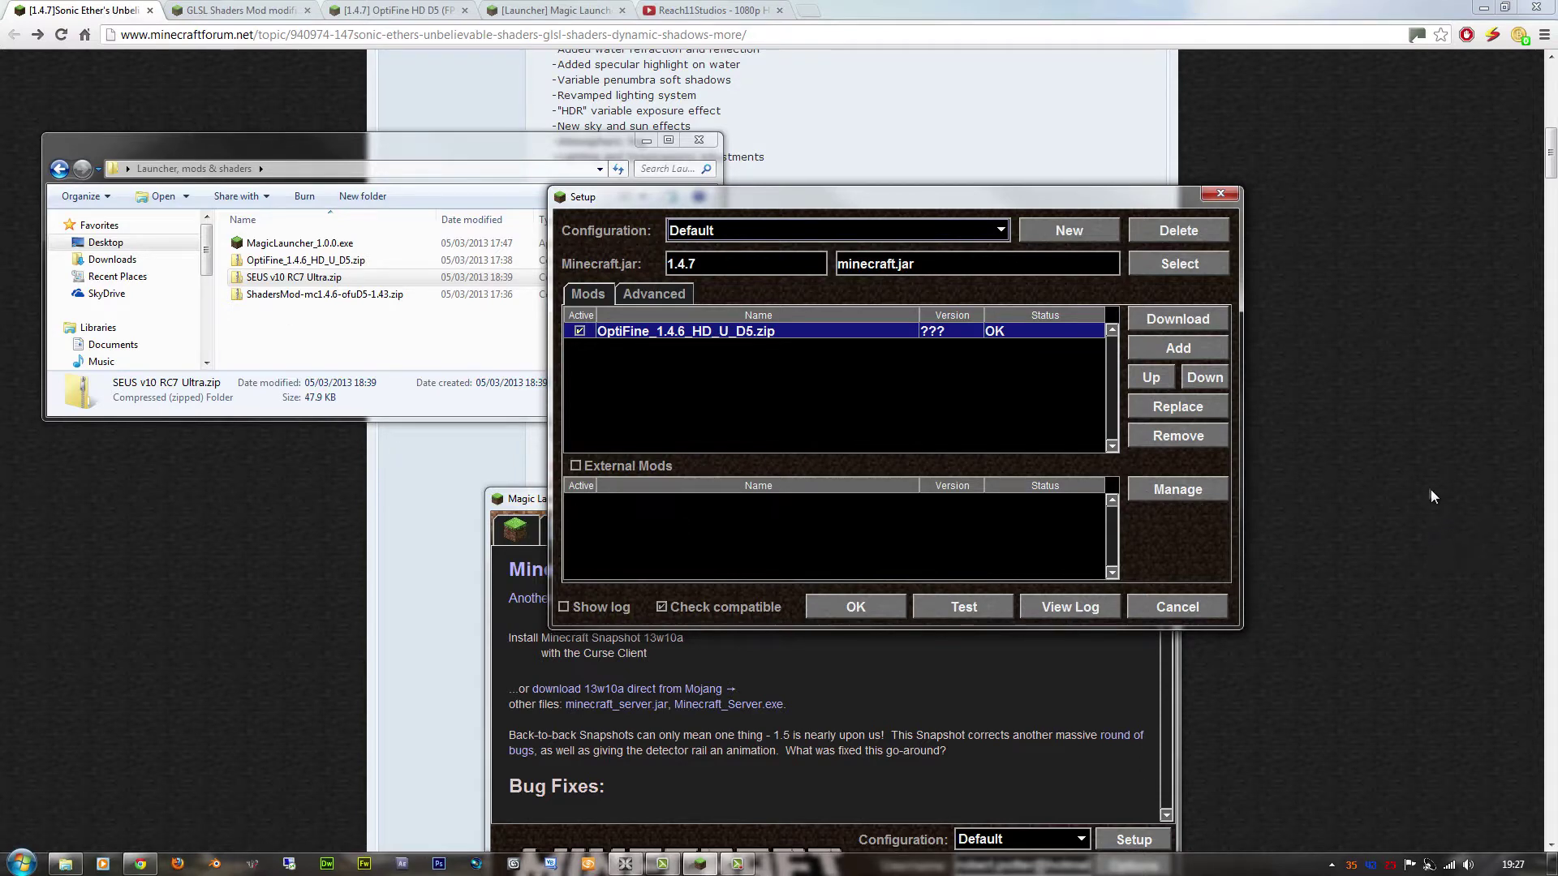
{"action": "left_click", "coordinate": [1178, 347]}
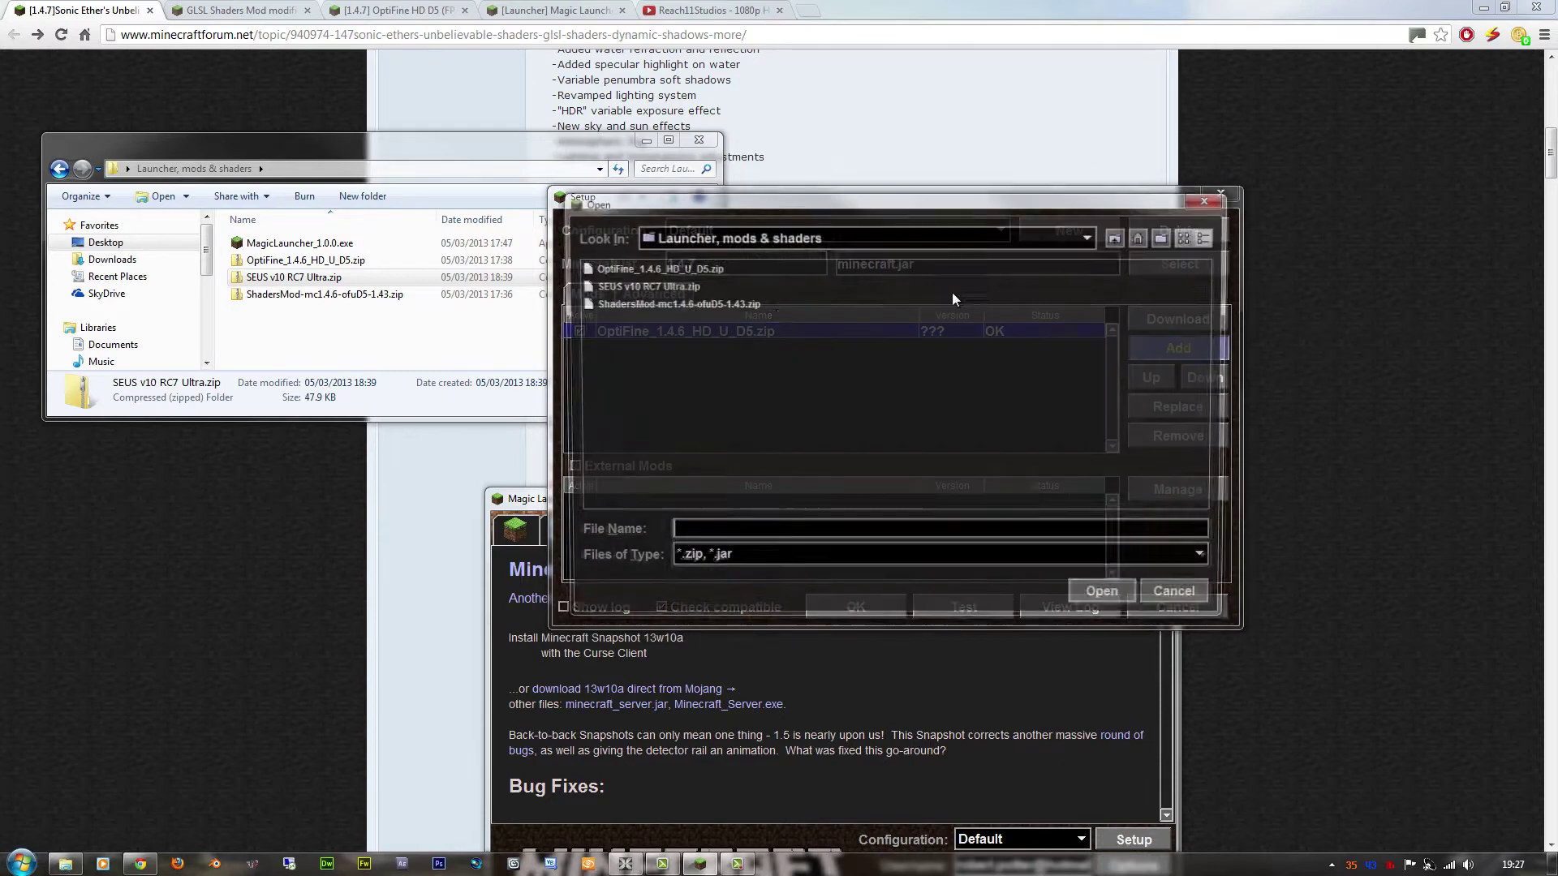
{"action": "left_click", "coordinate": [821, 391]}
{"action": "key", "text": "Return"}
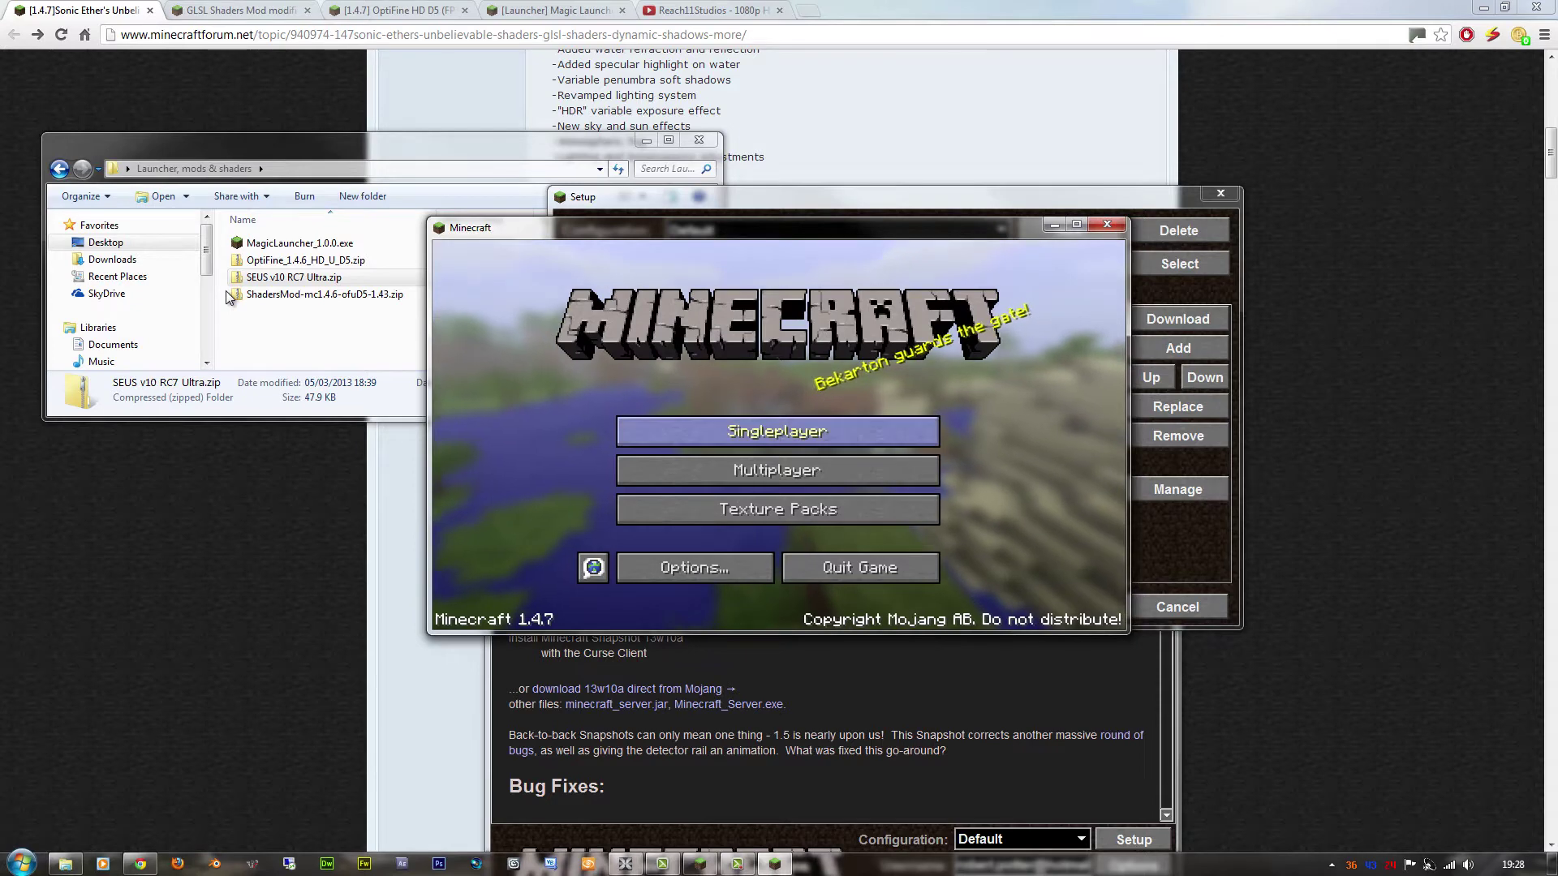
Load the single-player Tutorial world and move forward in it to check that the game runs.
{"action": "left_click", "coordinate": [778, 432]}
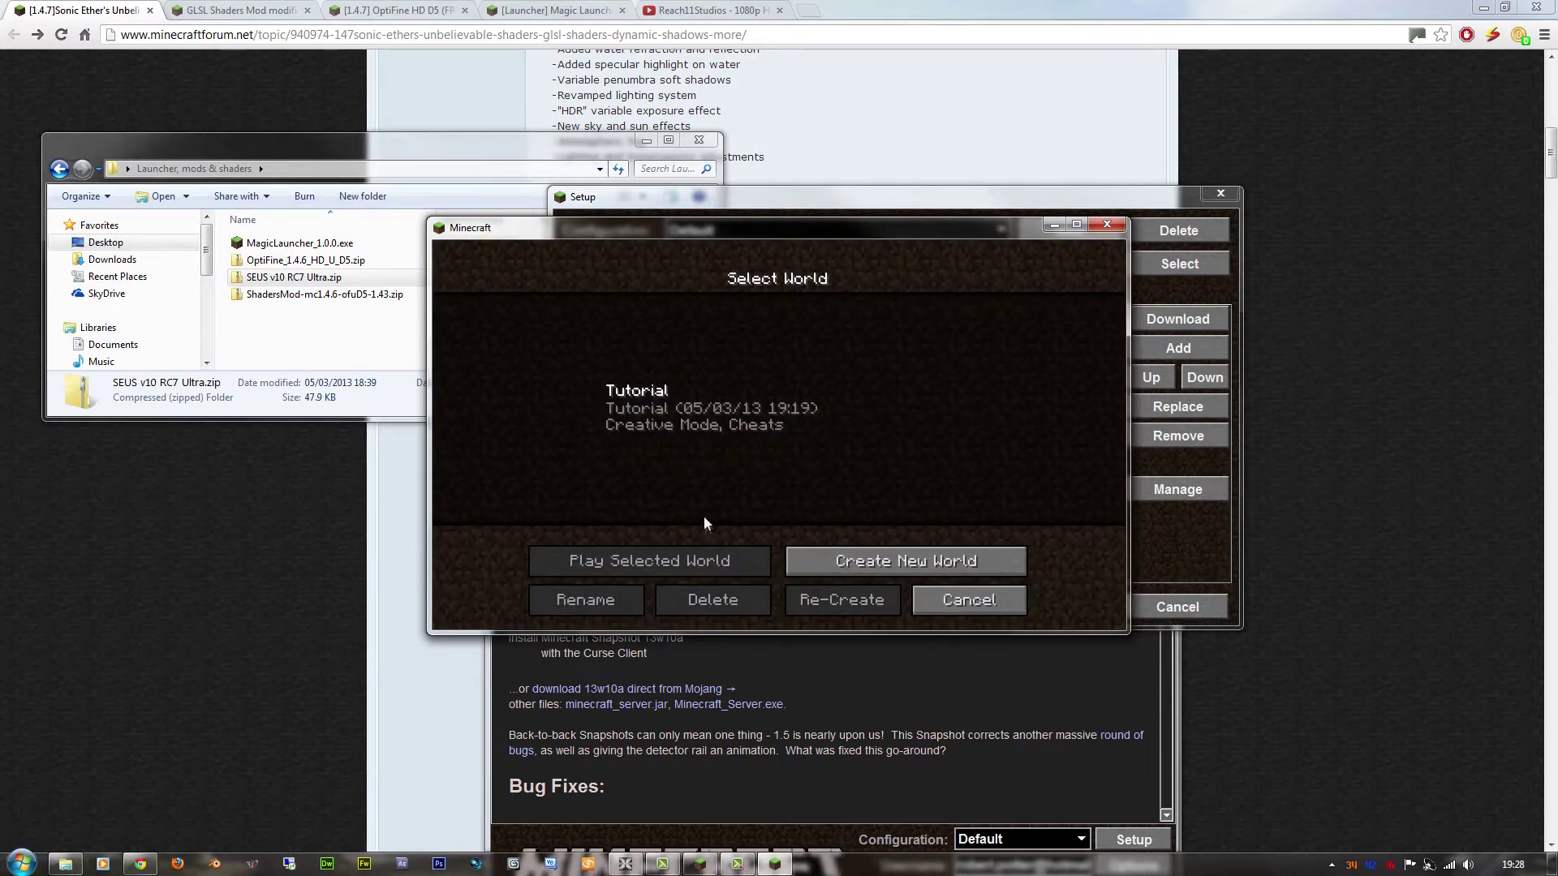
{"action": "double_click", "coordinate": [687, 422]}
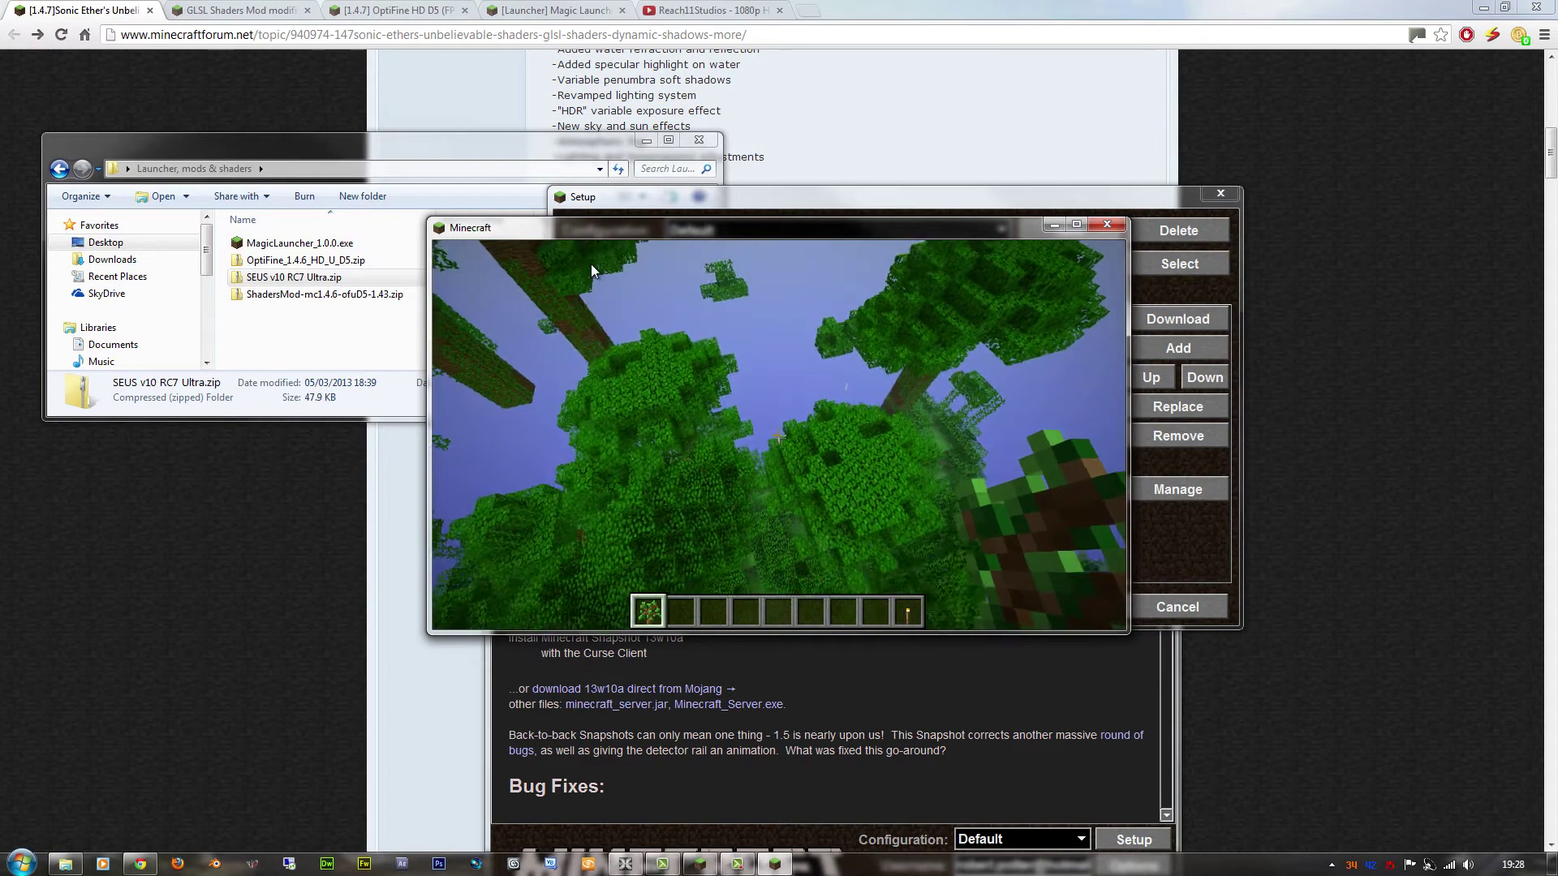
{"action": "key", "text": "w"}
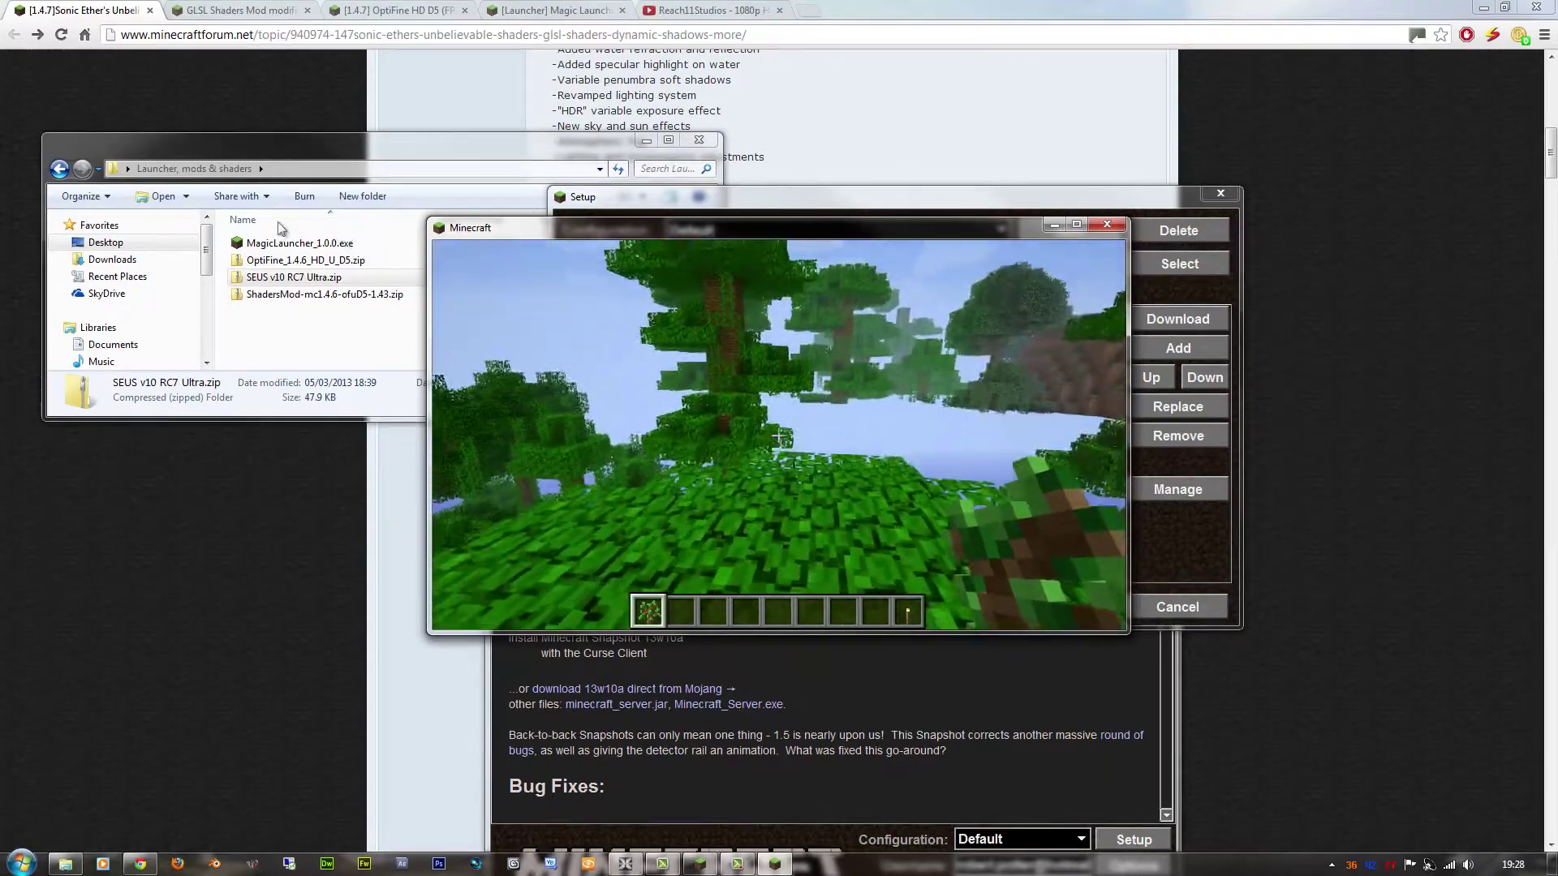
Pause the game, maximise the Minecraft window, and open the game options containing the Shaders entry.
{"action": "key", "text": "Escape"}
{"action": "left_click_drag", "start_coordinate": [878, 229], "coordinate": [841, 0]}
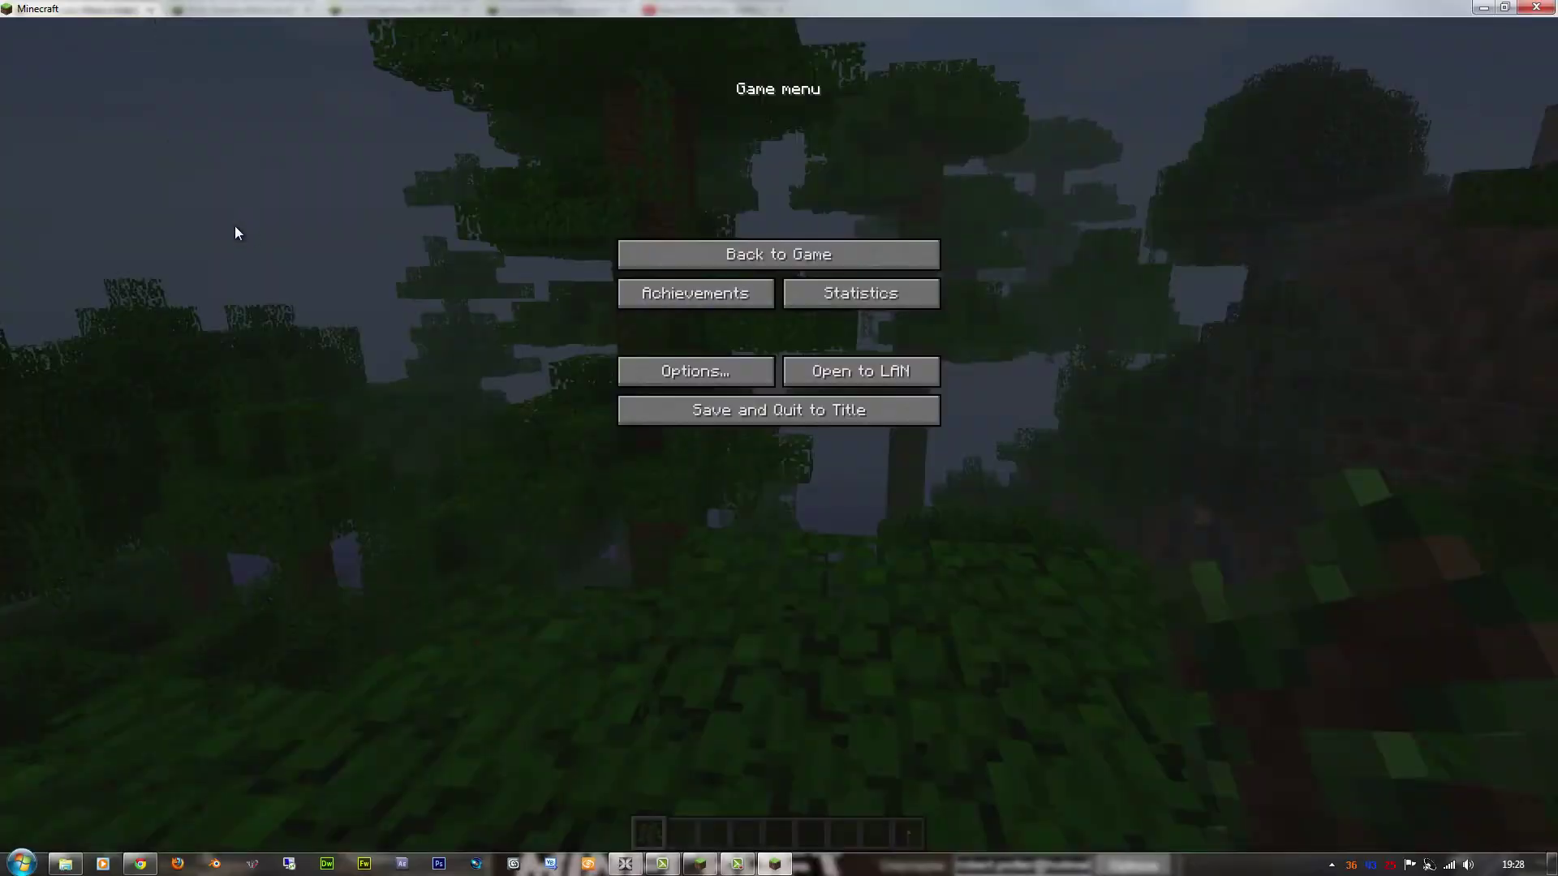
{"action": "left_click", "coordinate": [709, 364]}
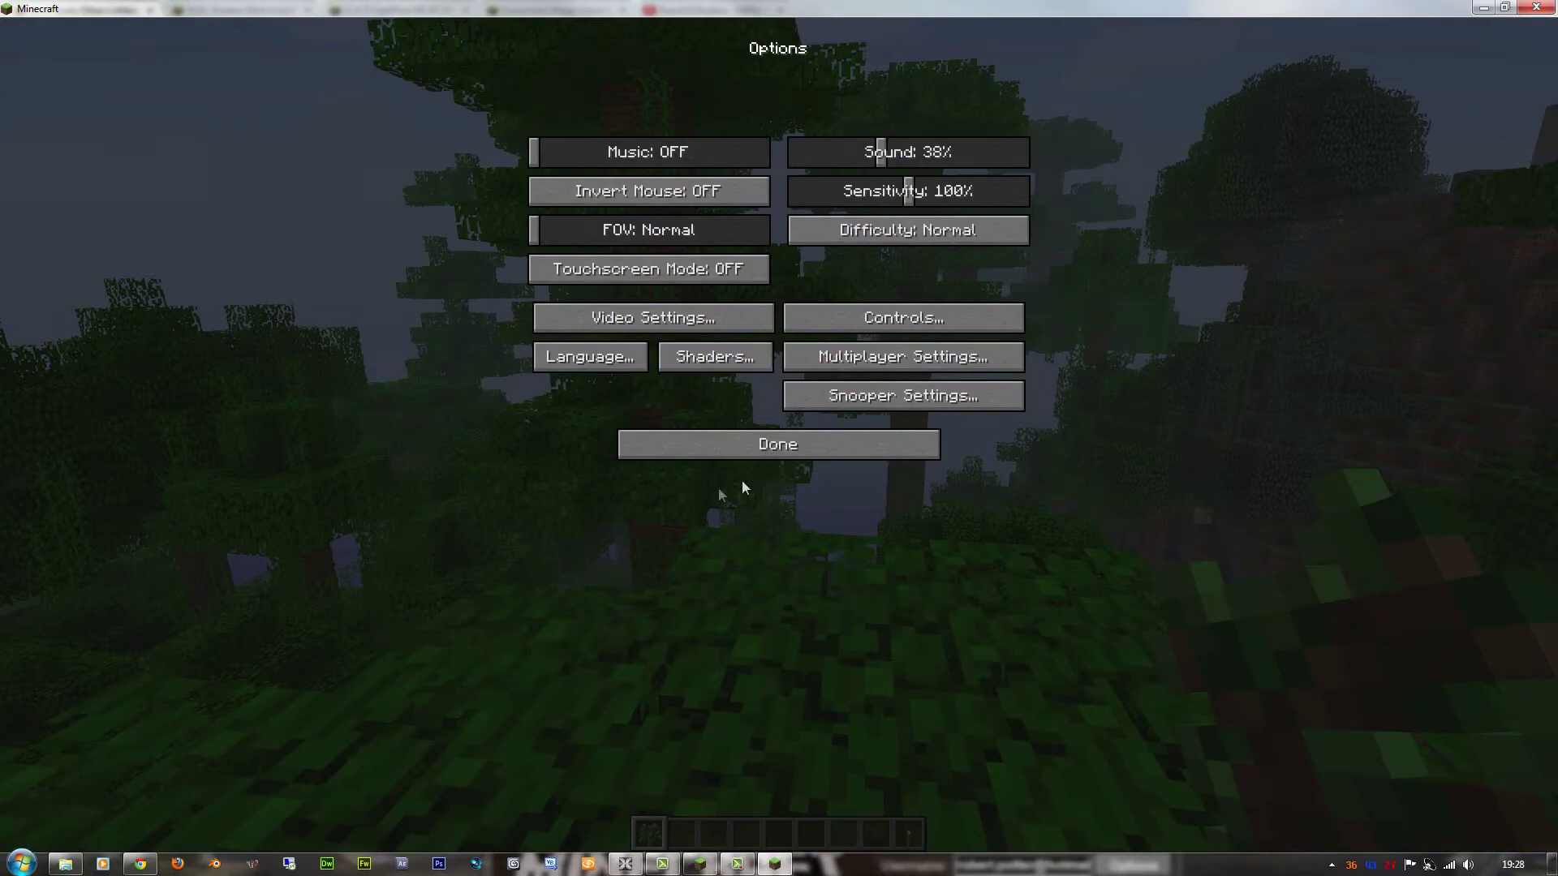
Return to the Tutorial world, move around the jungle to inspect its graphics, and pause the game.
{"action": "key", "text": "Escape"}
{"action": "key", "text": "space"}
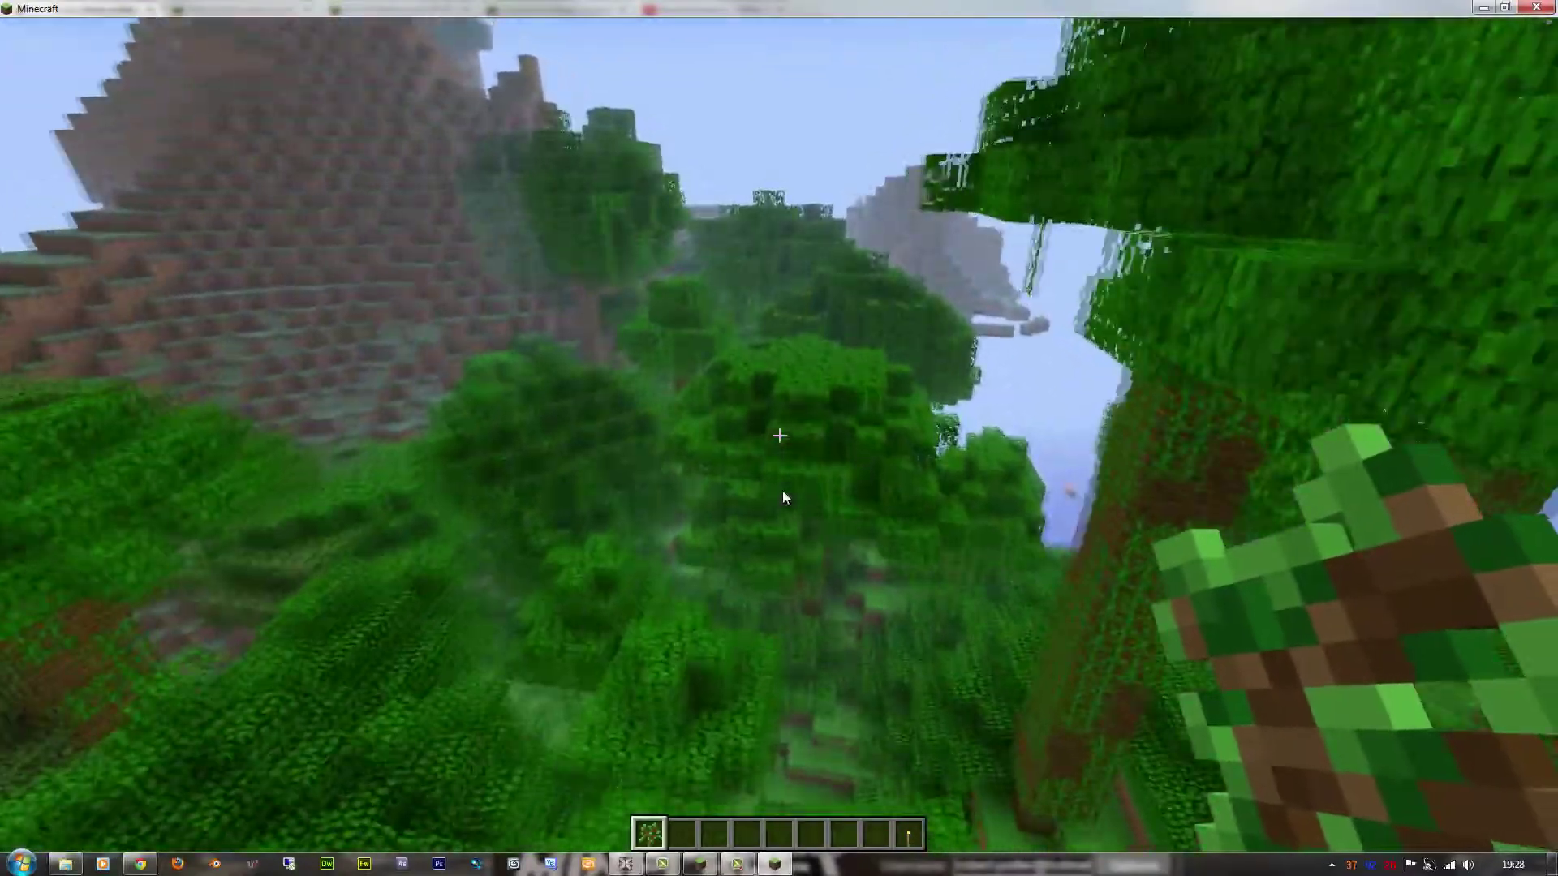
{"action": "key", "text": "w"}
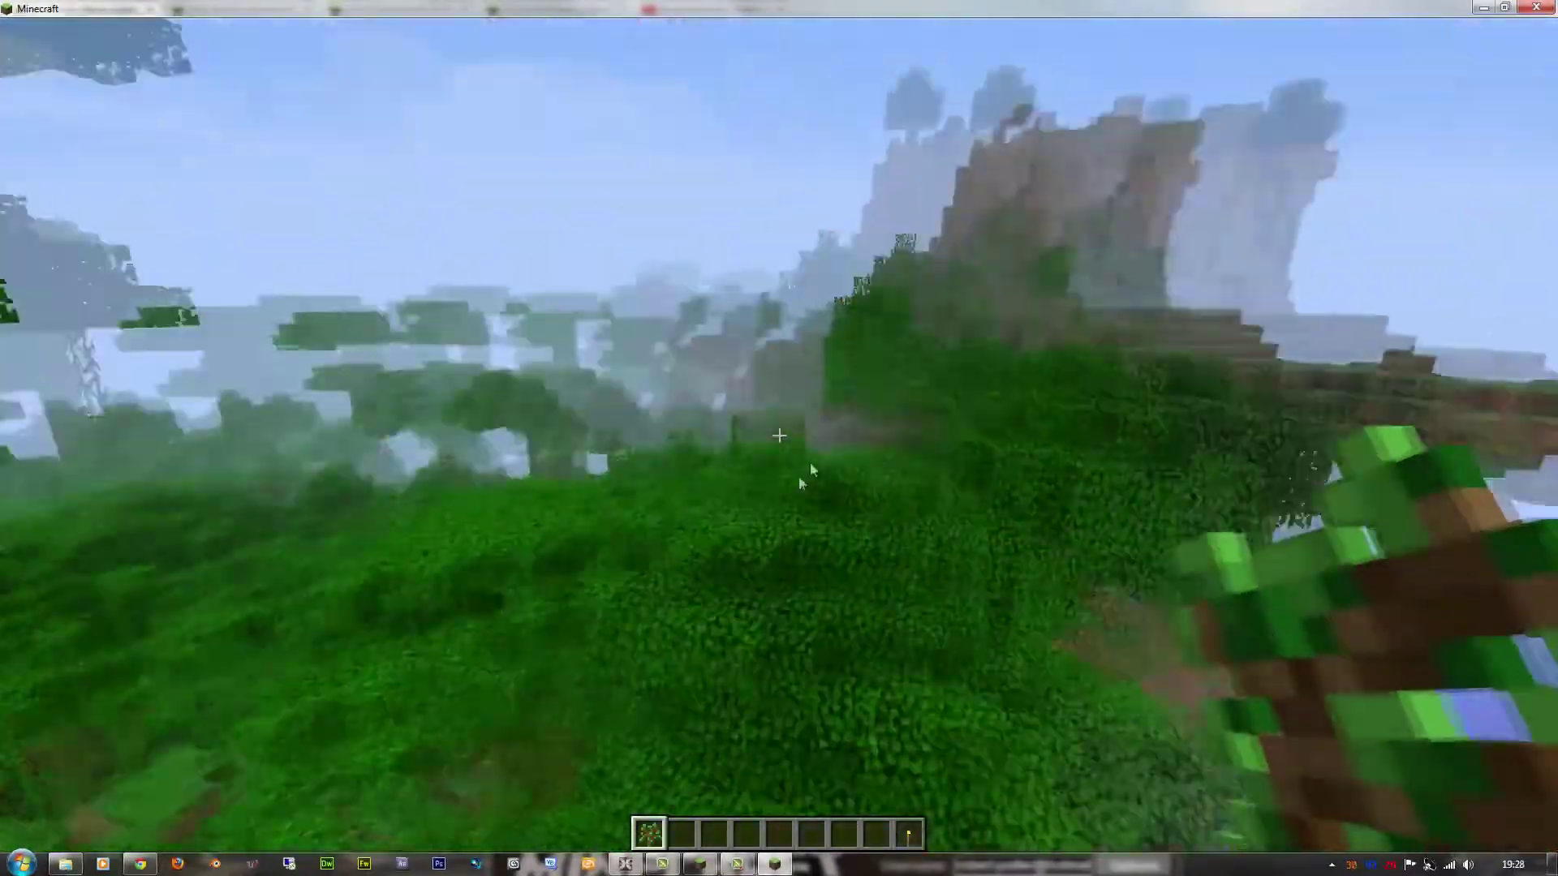
{"action": "key", "text": "w"}
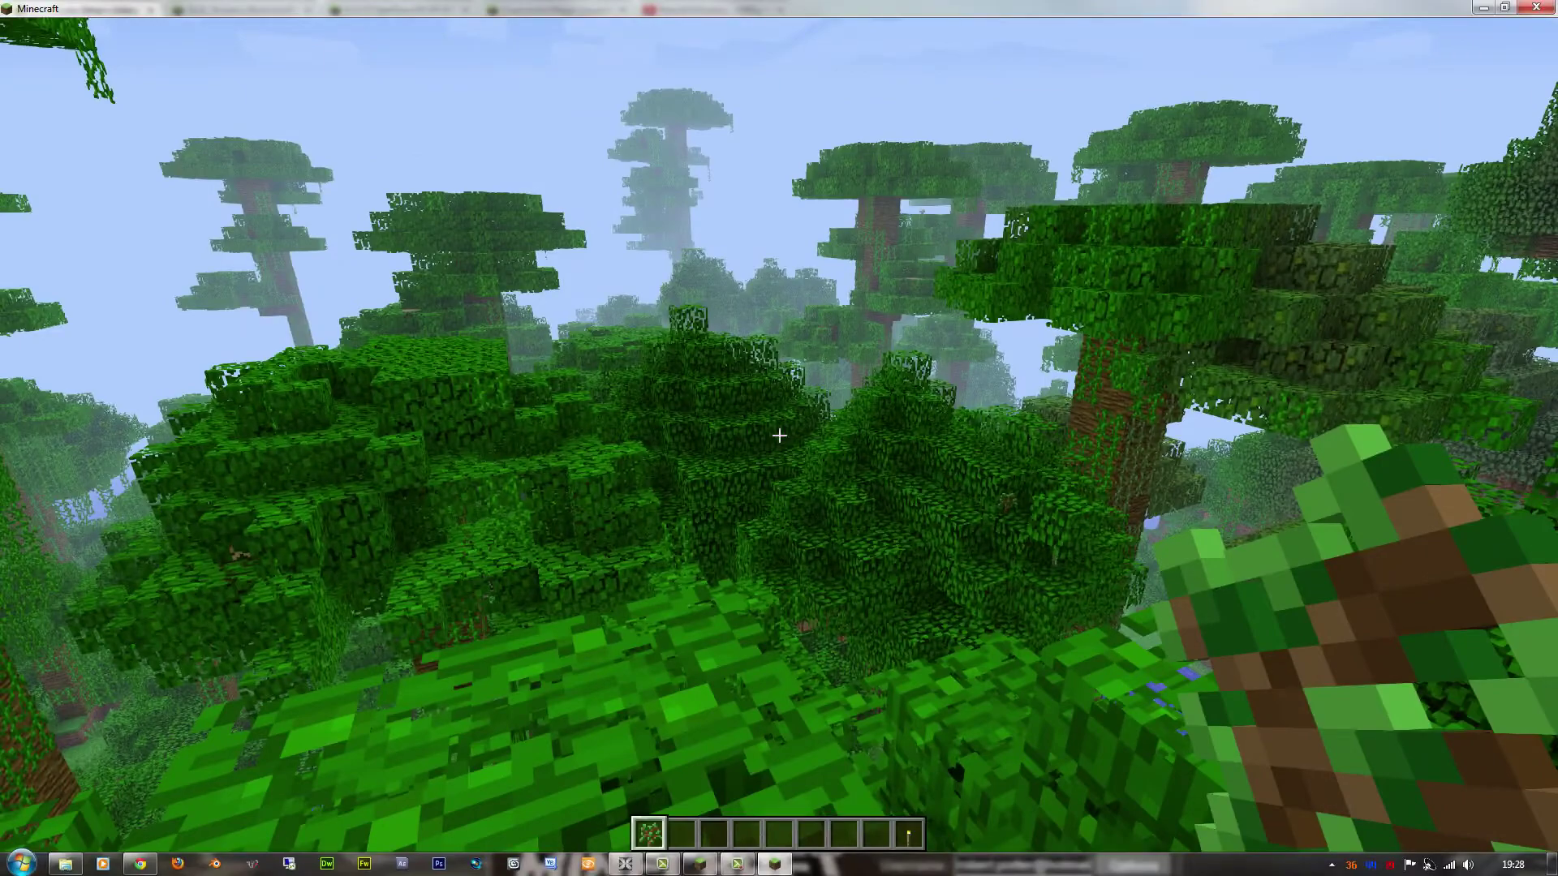
{"action": "key", "text": "Escape"}
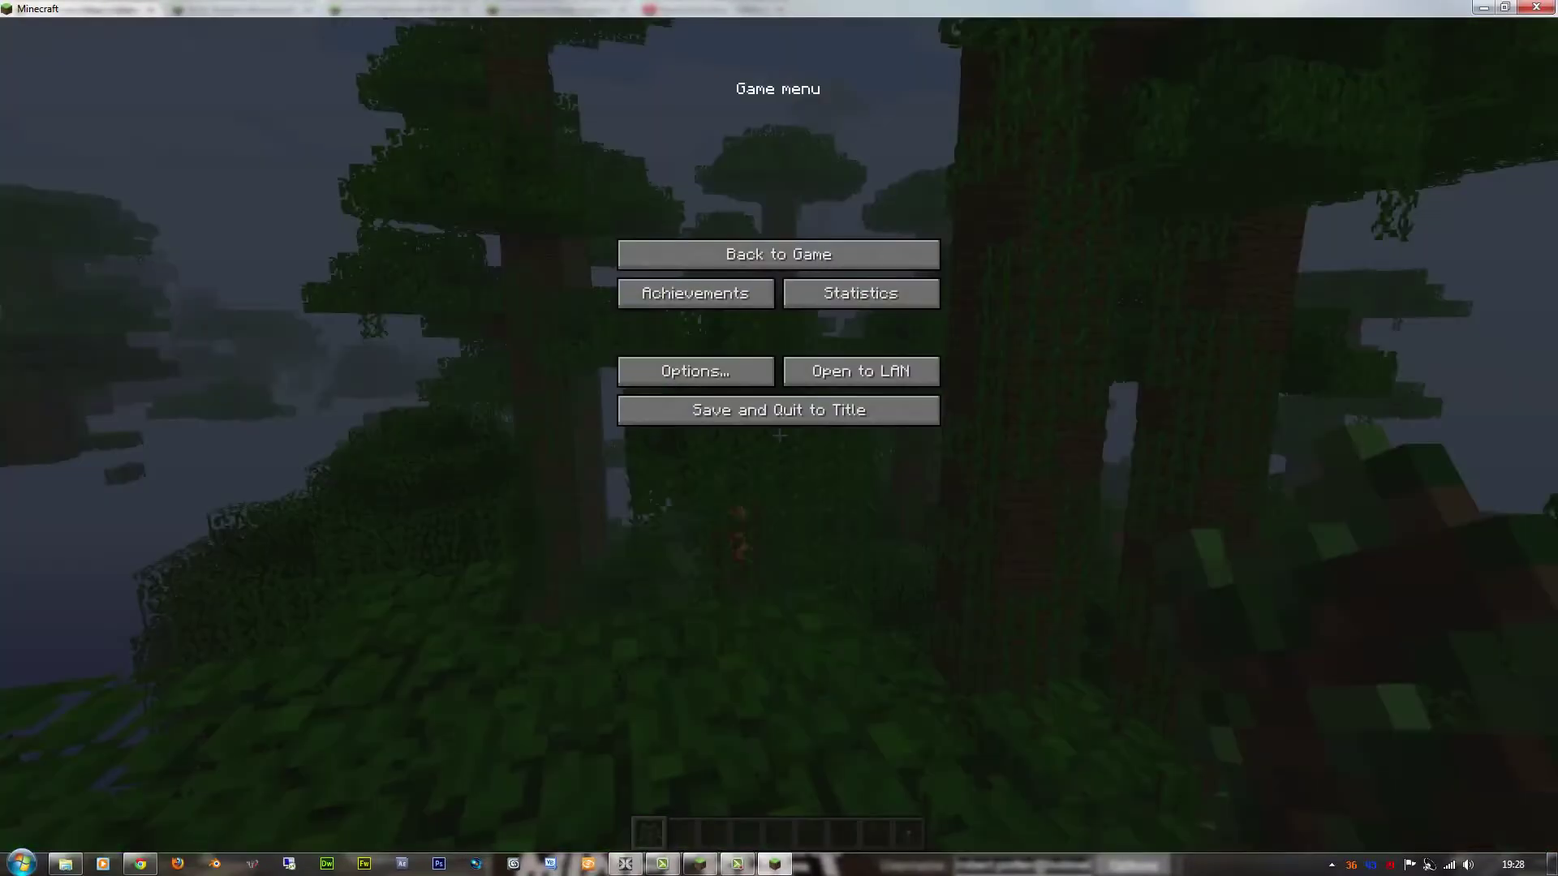
Open the shaderpacks folder from the game's Shaders options and move SEUS v10 RC7 Ultra.zip into it from the "Launcher, mods & shaders" folder.
{"action": "left_click", "coordinate": [696, 371]}
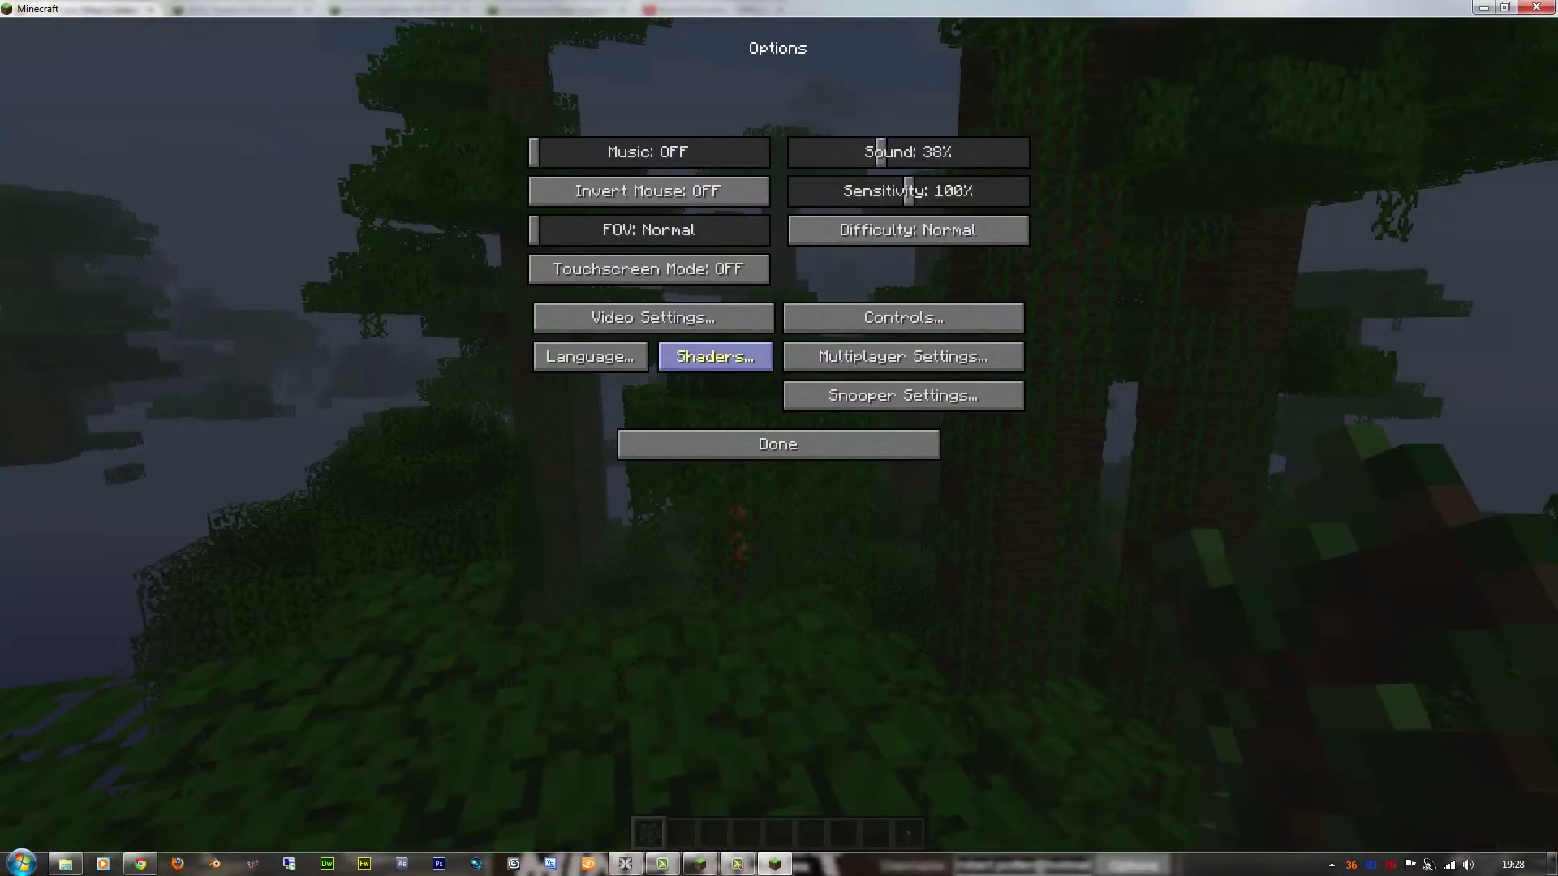
{"action": "left_click", "coordinate": [715, 357]}
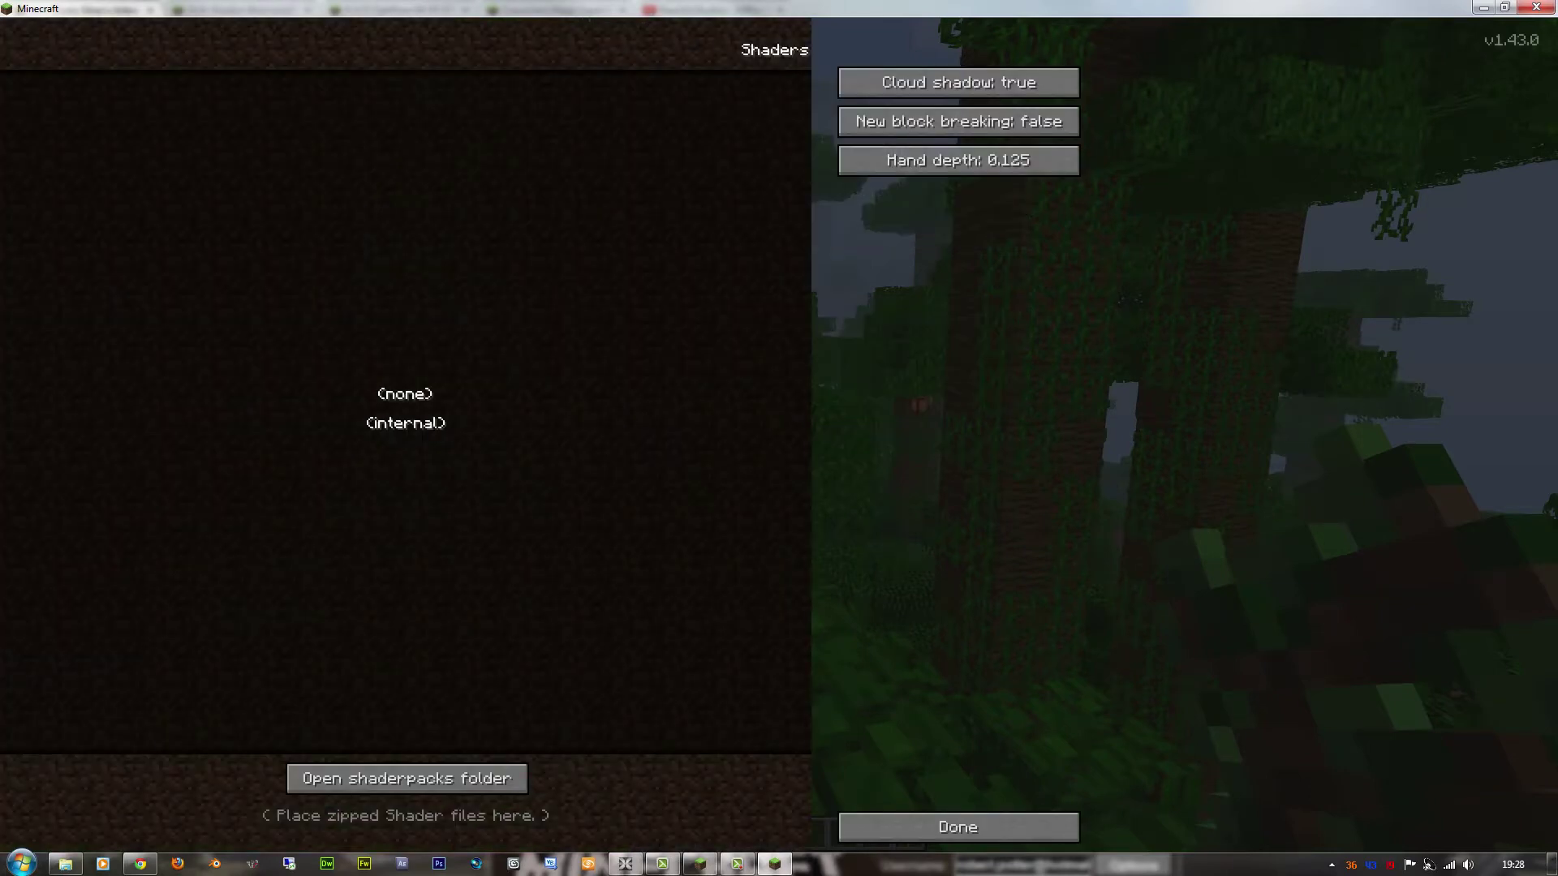
{"action": "left_click", "coordinate": [407, 778]}
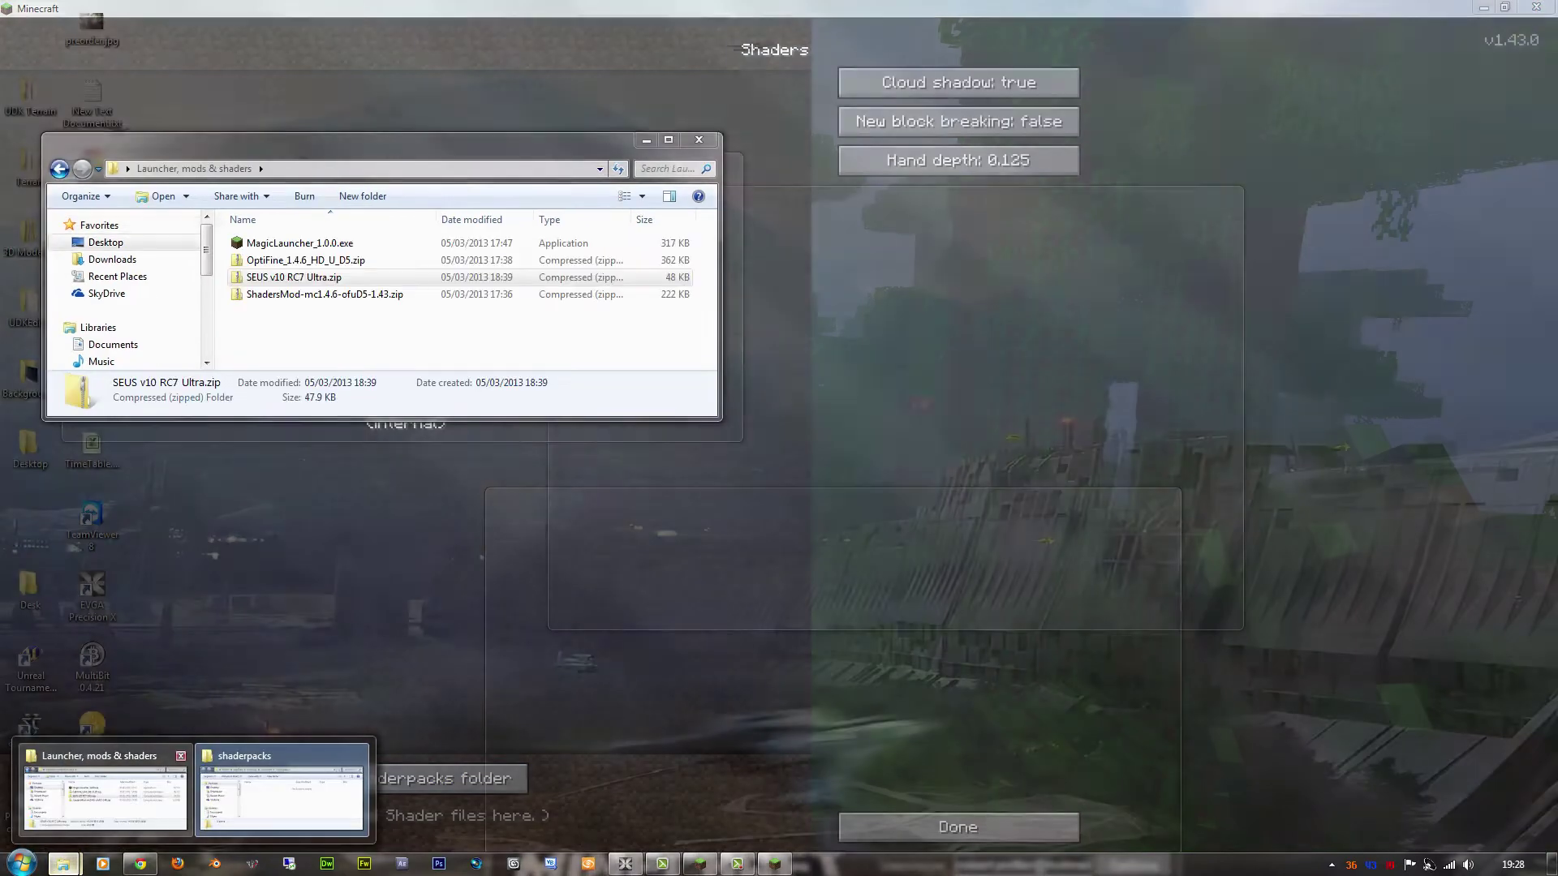
{"action": "left_click", "coordinate": [105, 799]}
{"action": "left_click_drag", "start_coordinate": [382, 145], "coordinate": [1186, 210]}
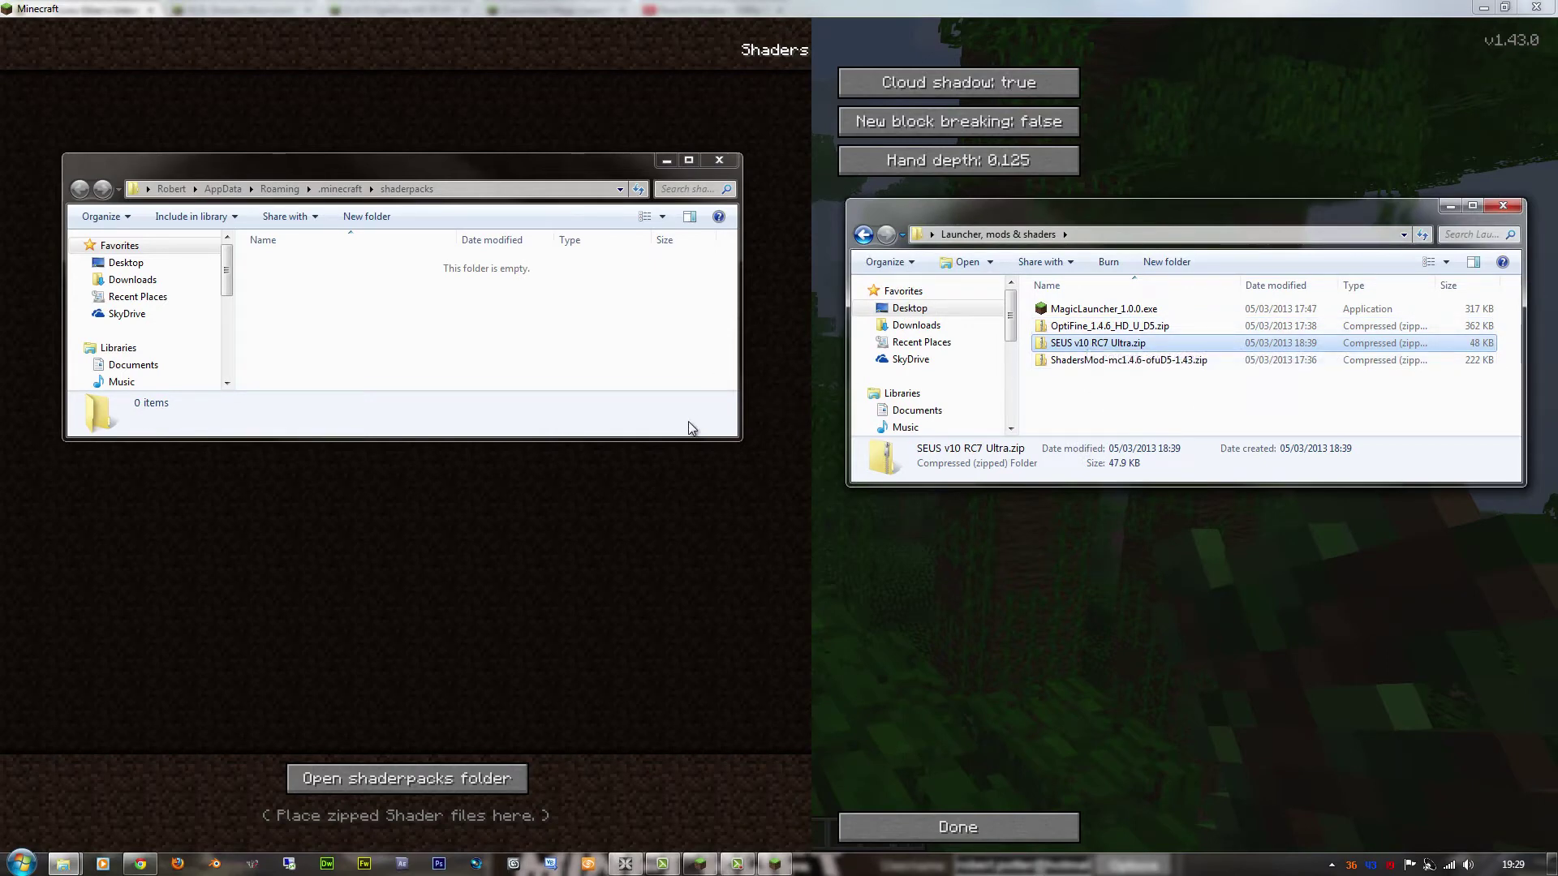
{"action": "left_click_drag", "start_coordinate": [1089, 343], "coordinate": [526, 311]}
{"action": "left_click_drag", "start_coordinate": [675, 362], "coordinate": [674, 362]}
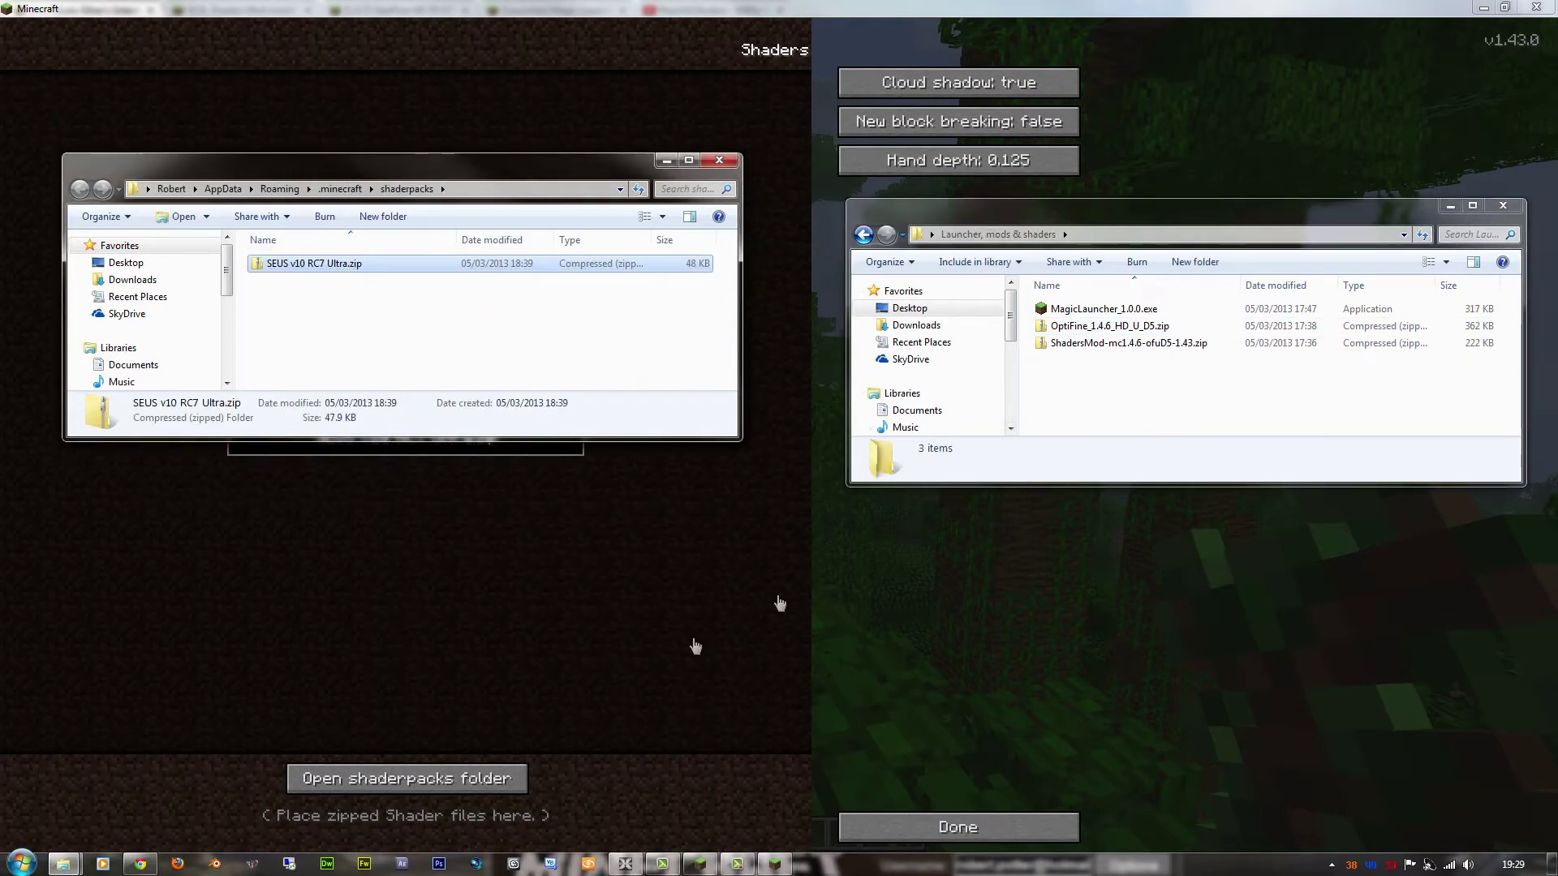
Activate the SEUS v10 RC7 Ultra.zip shaderpack and return to the game world.
{"action": "left_click", "coordinate": [595, 74]}
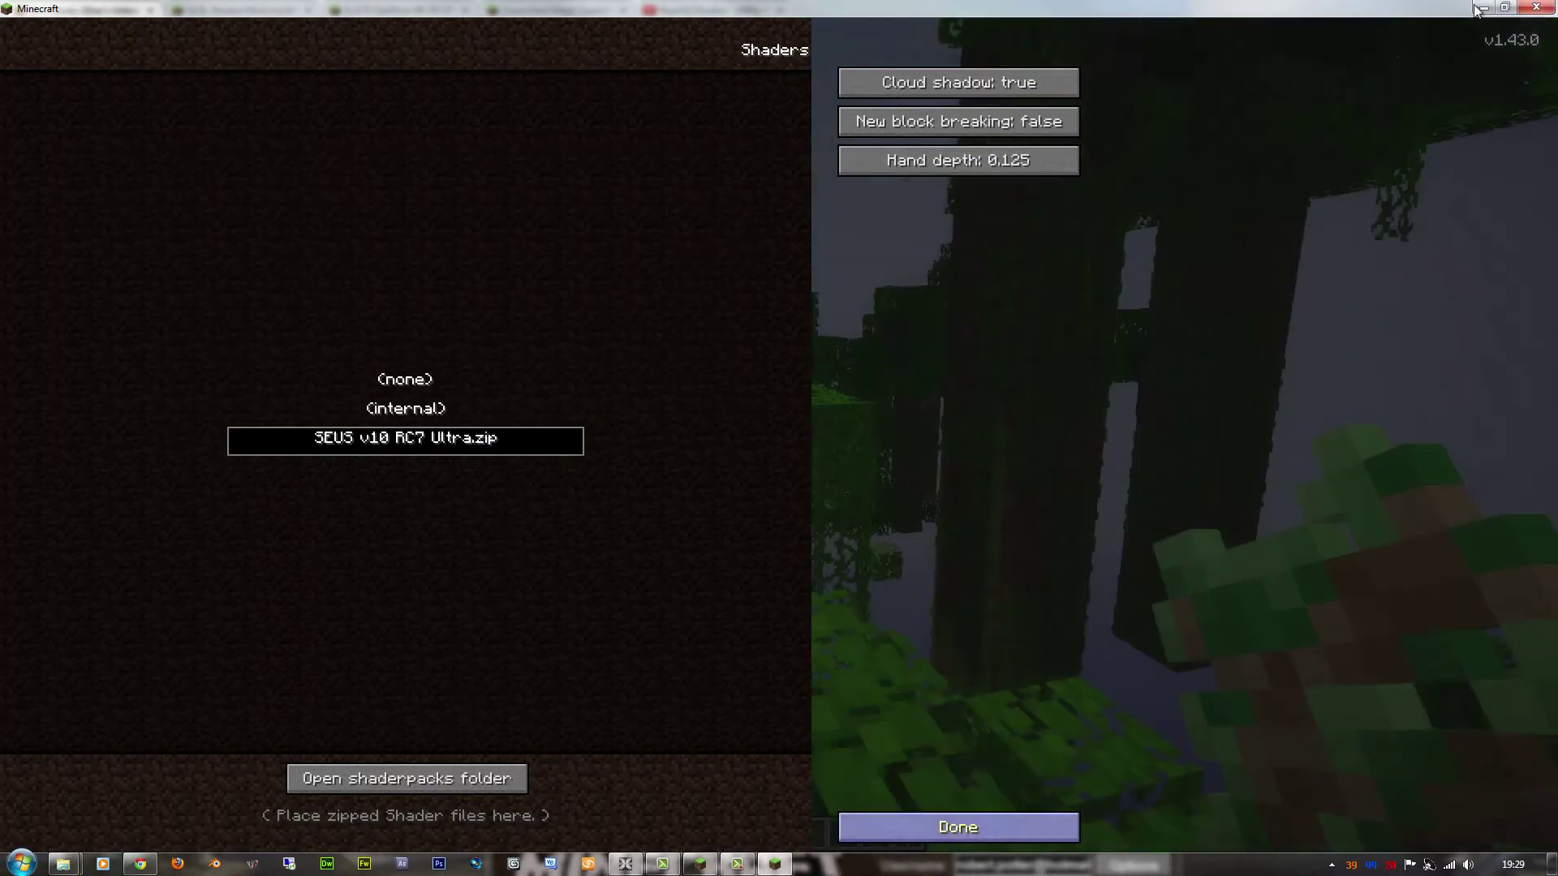
{"action": "key", "text": "Escape"}
{"action": "key", "text": "Escape"}
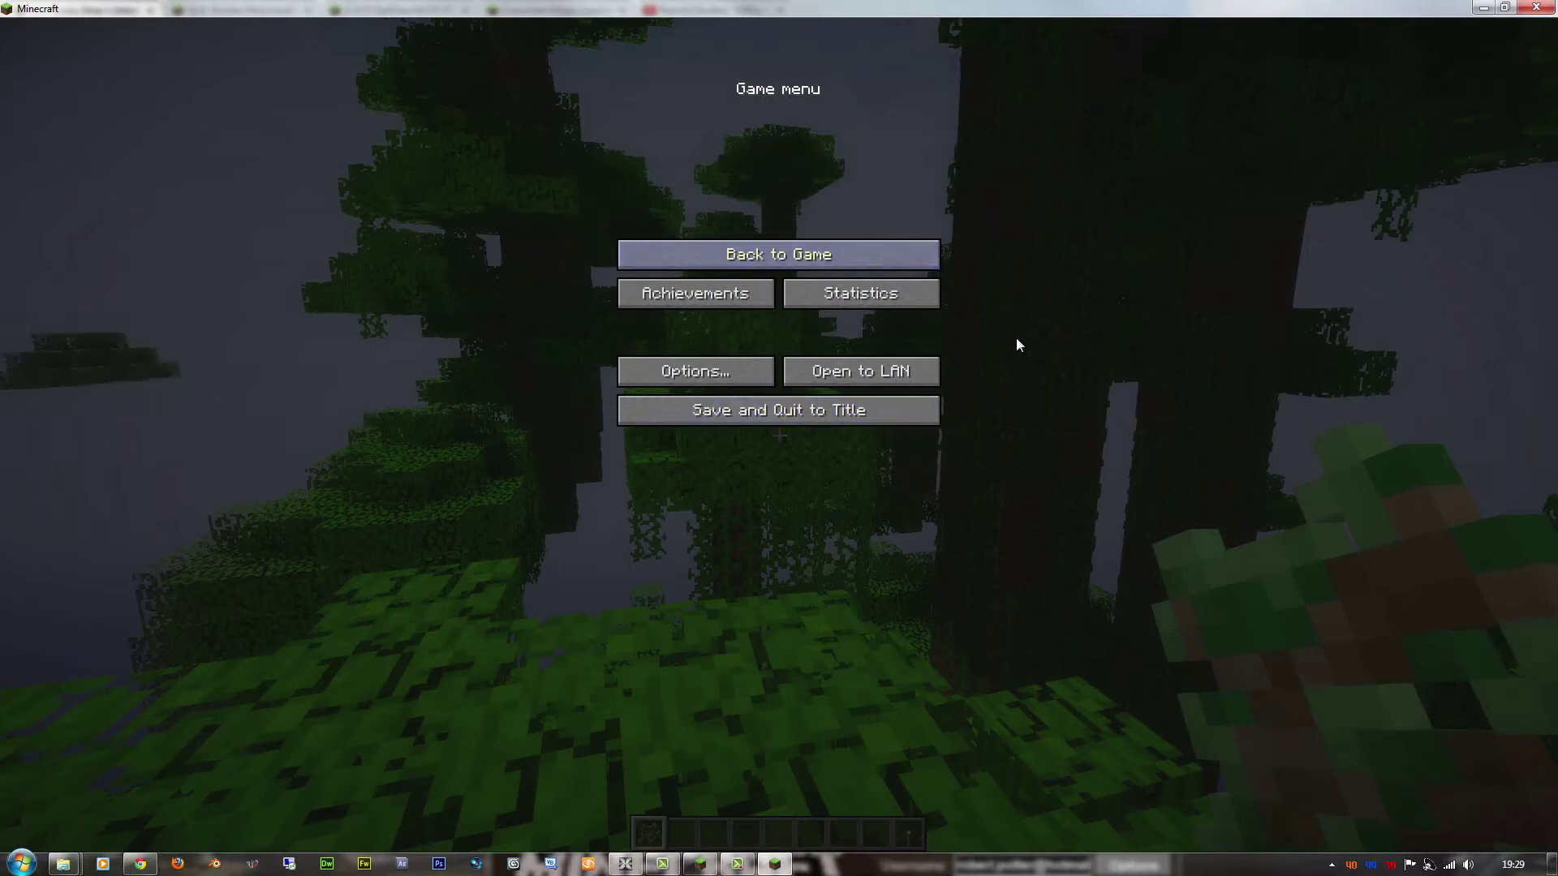
{"action": "key", "text": "Escape"}
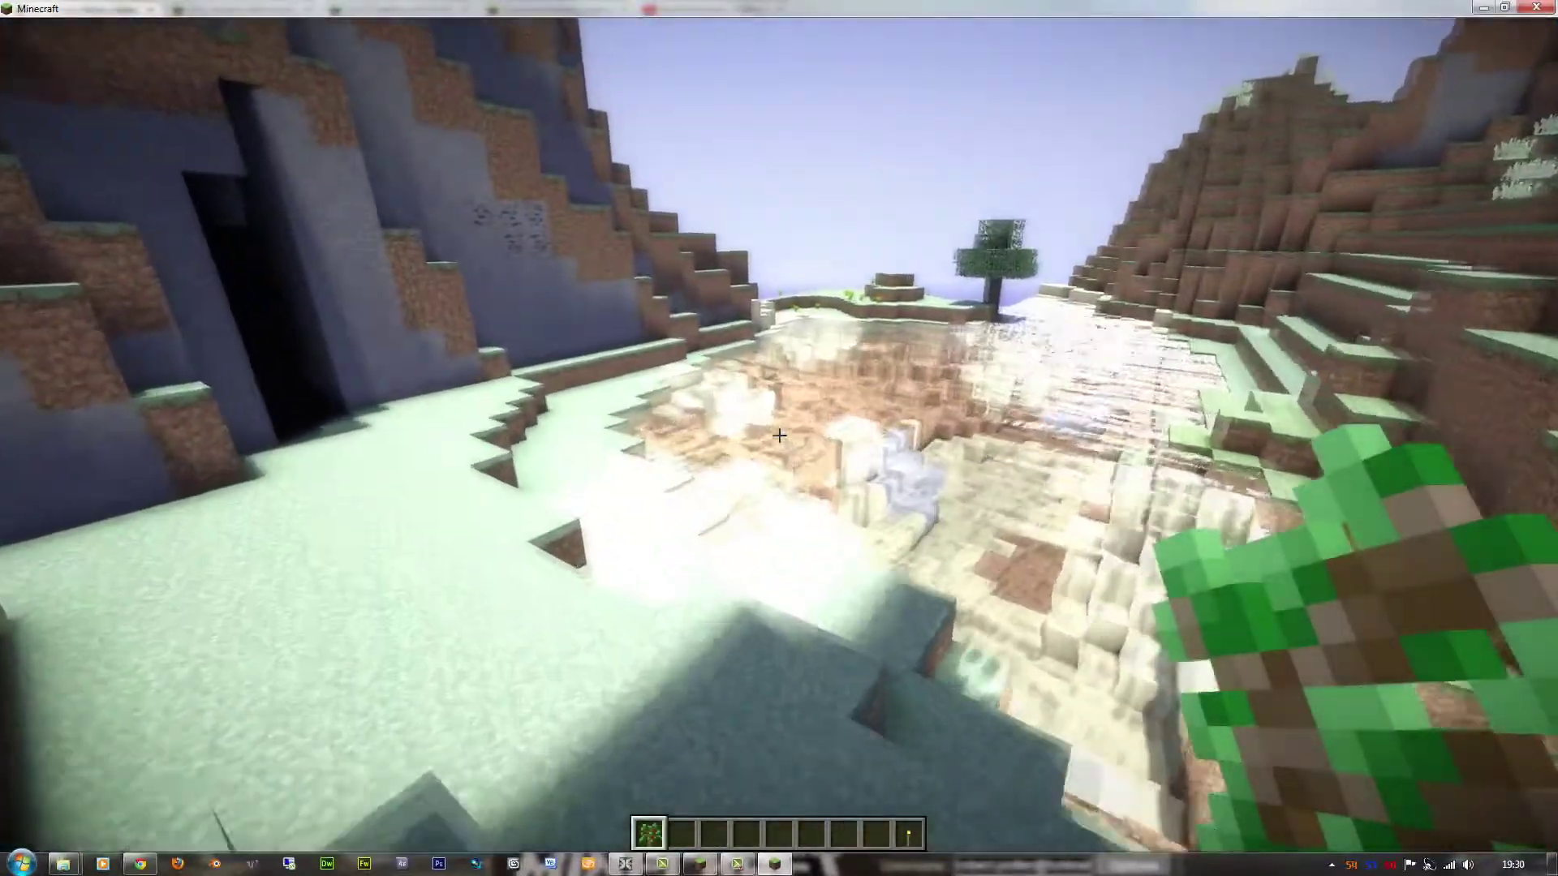
Pause the game, review the video quality settings such as Anisotropic Filtering and Connected Textures, and resume playing.
{"action": "key", "text": "Escape"}
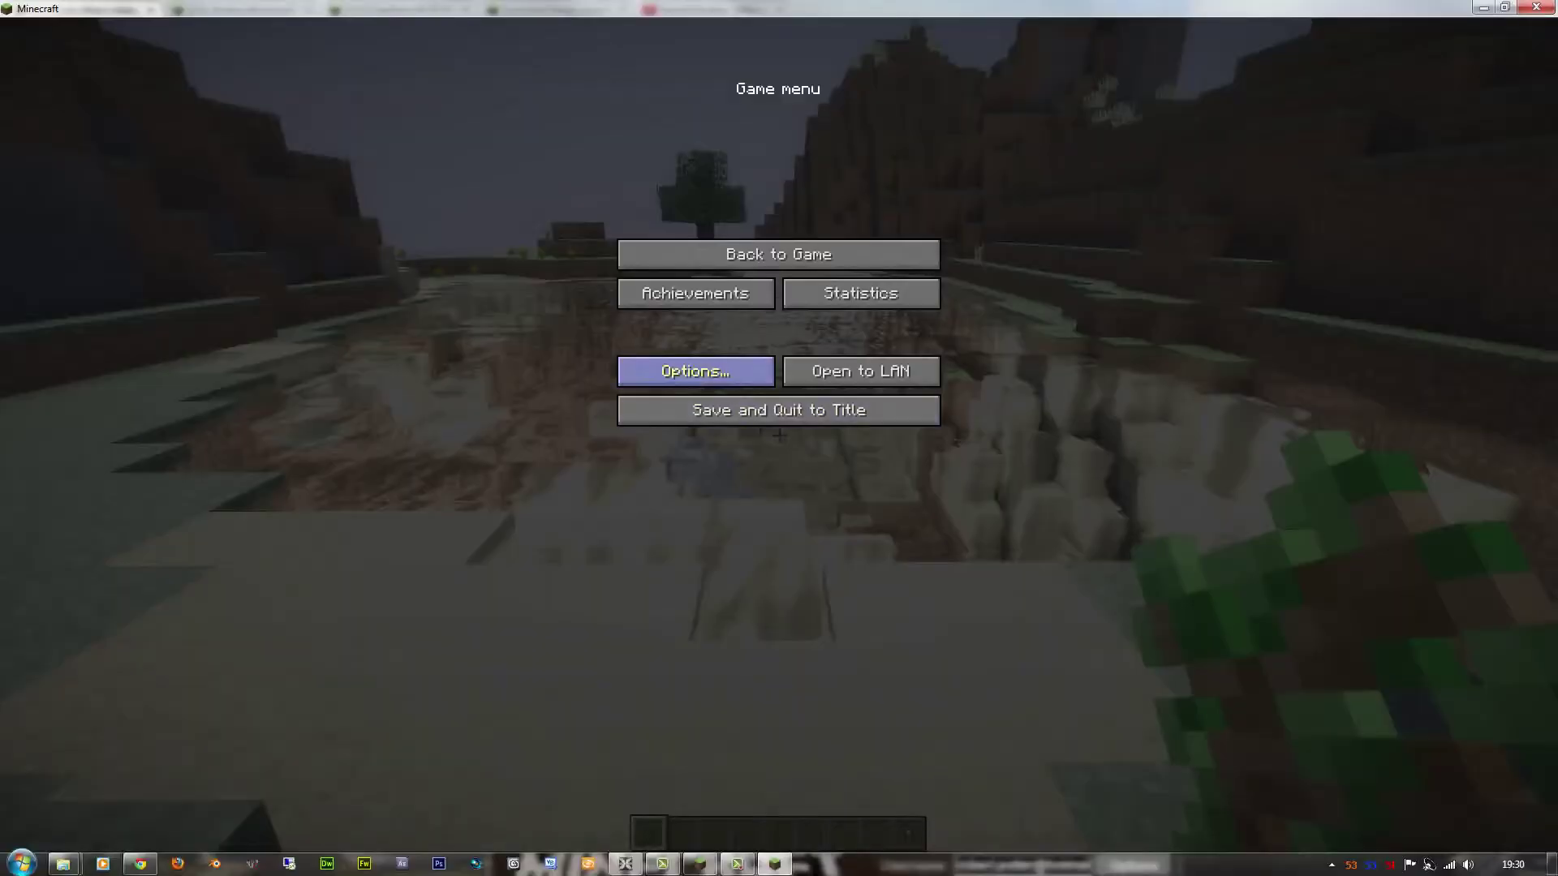
{"action": "left_click", "coordinate": [695, 371]}
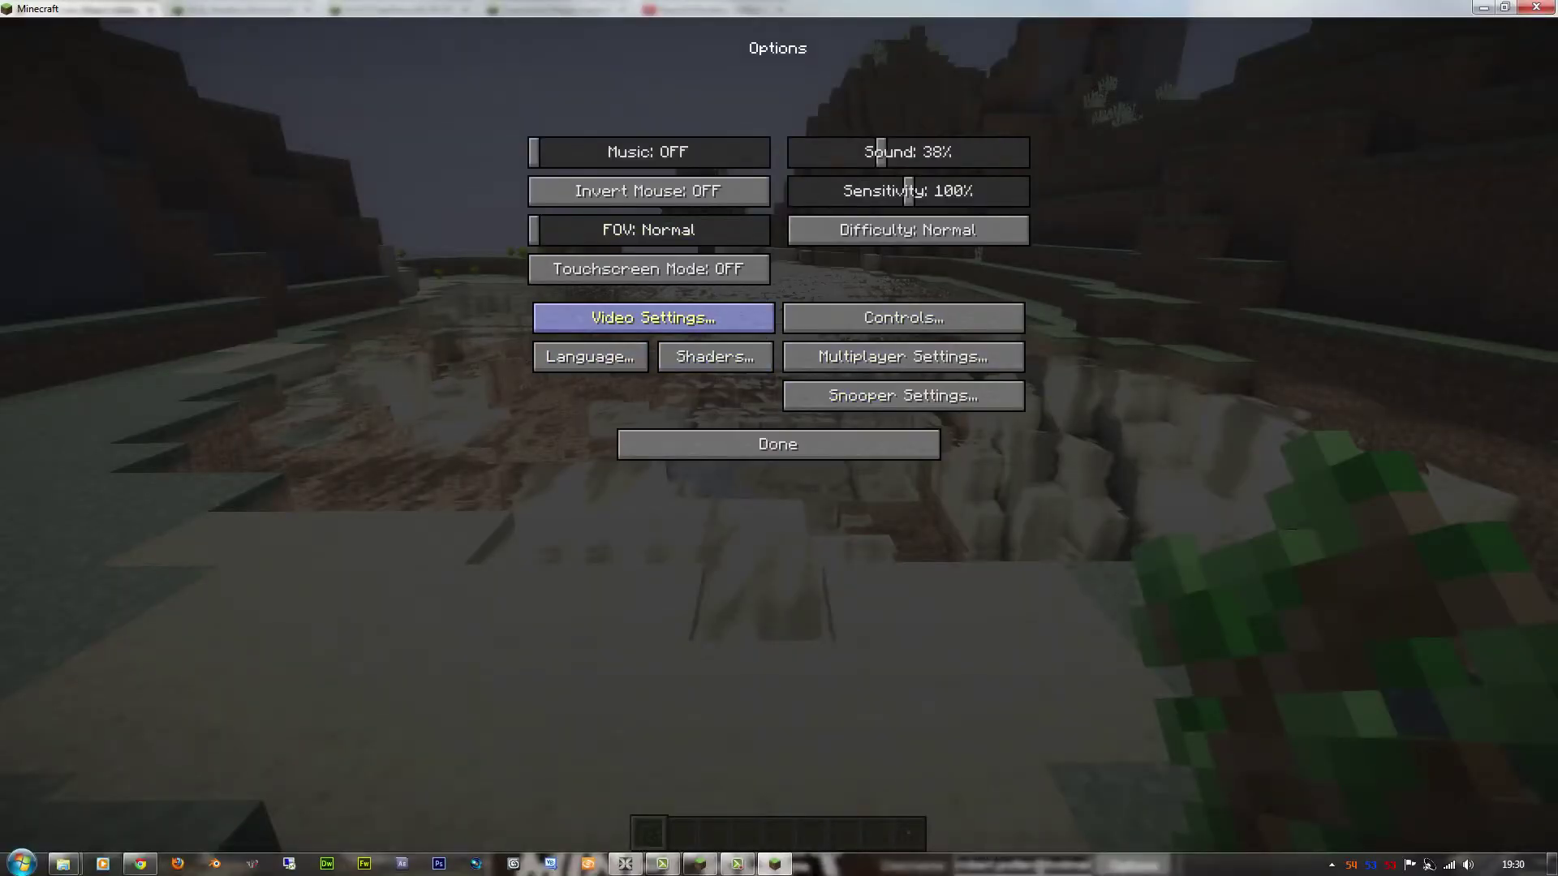
{"action": "left_click", "coordinate": [653, 317]}
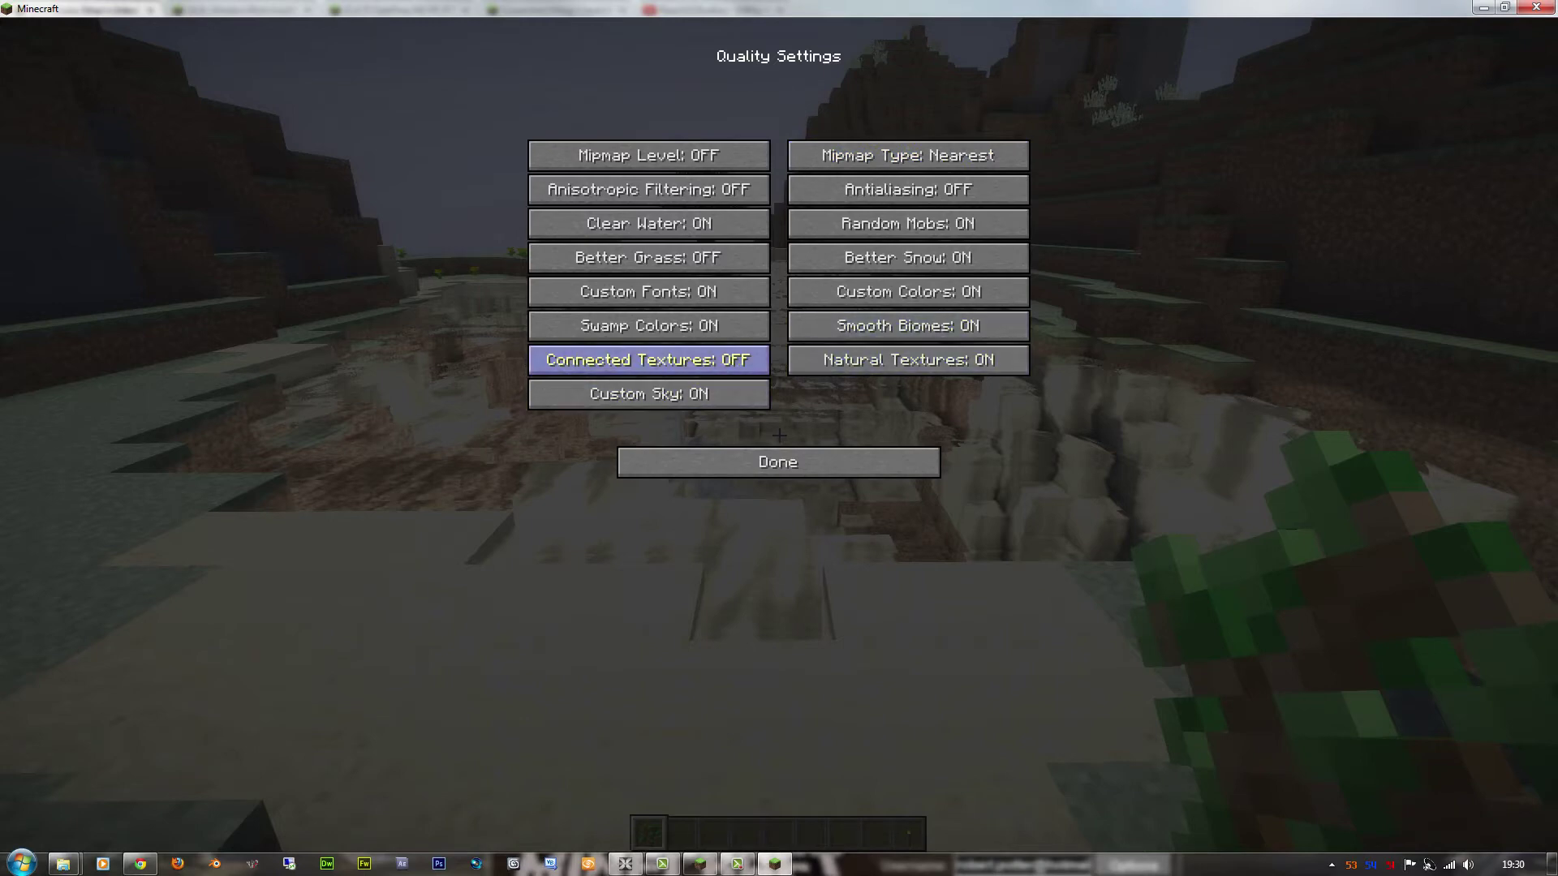
{"action": "mouse_move", "coordinate": [649, 359]}
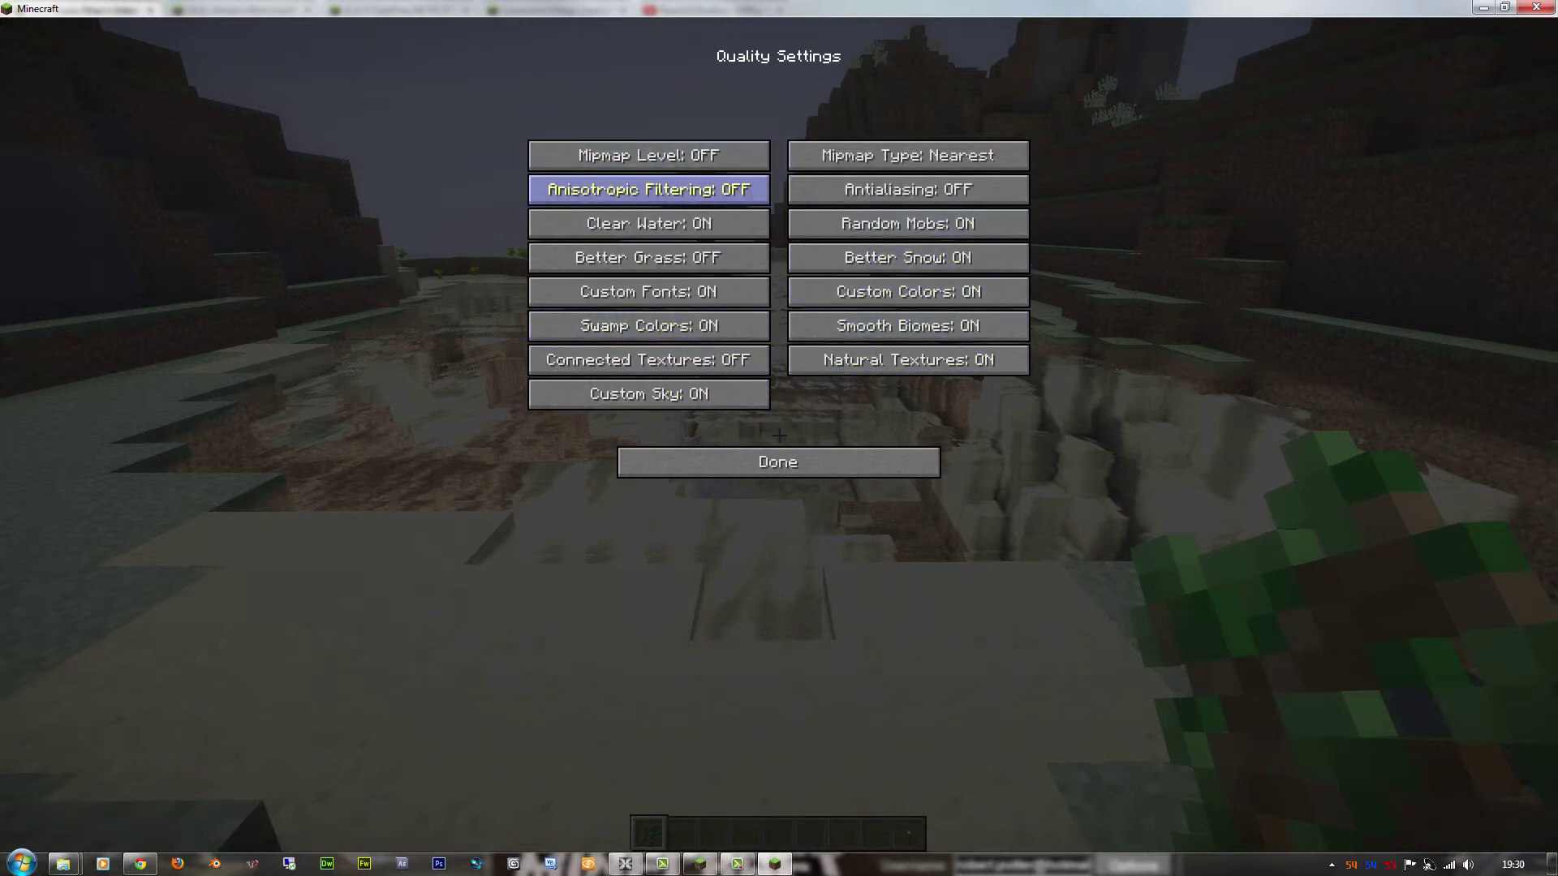
{"action": "mouse_move", "coordinate": [649, 189]}
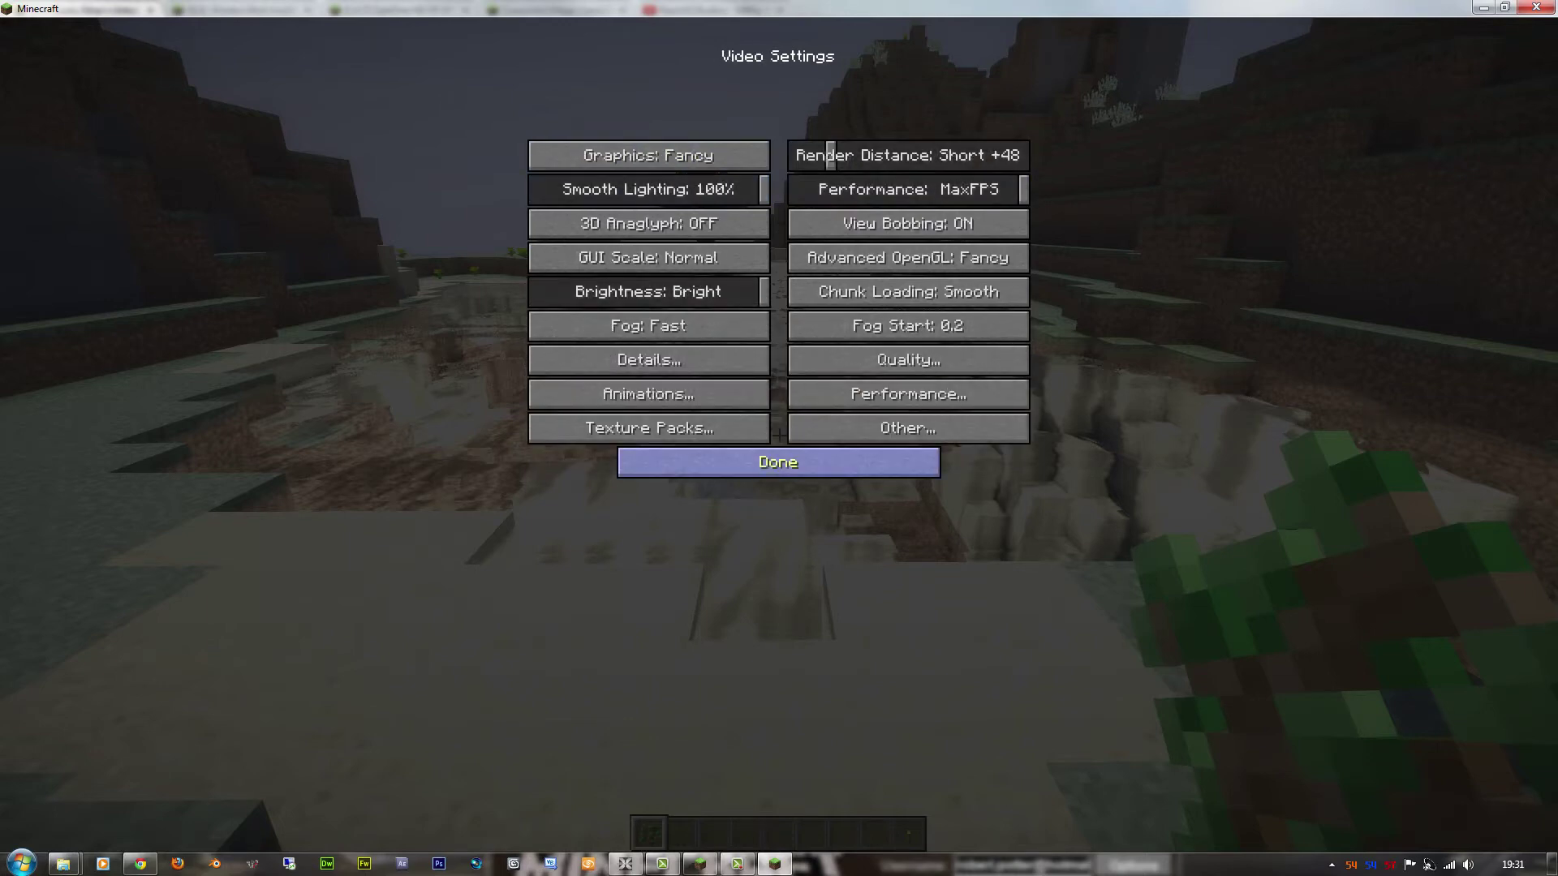
{"action": "left_click", "coordinate": [779, 455]}
{"action": "left_click", "coordinate": [779, 454]}
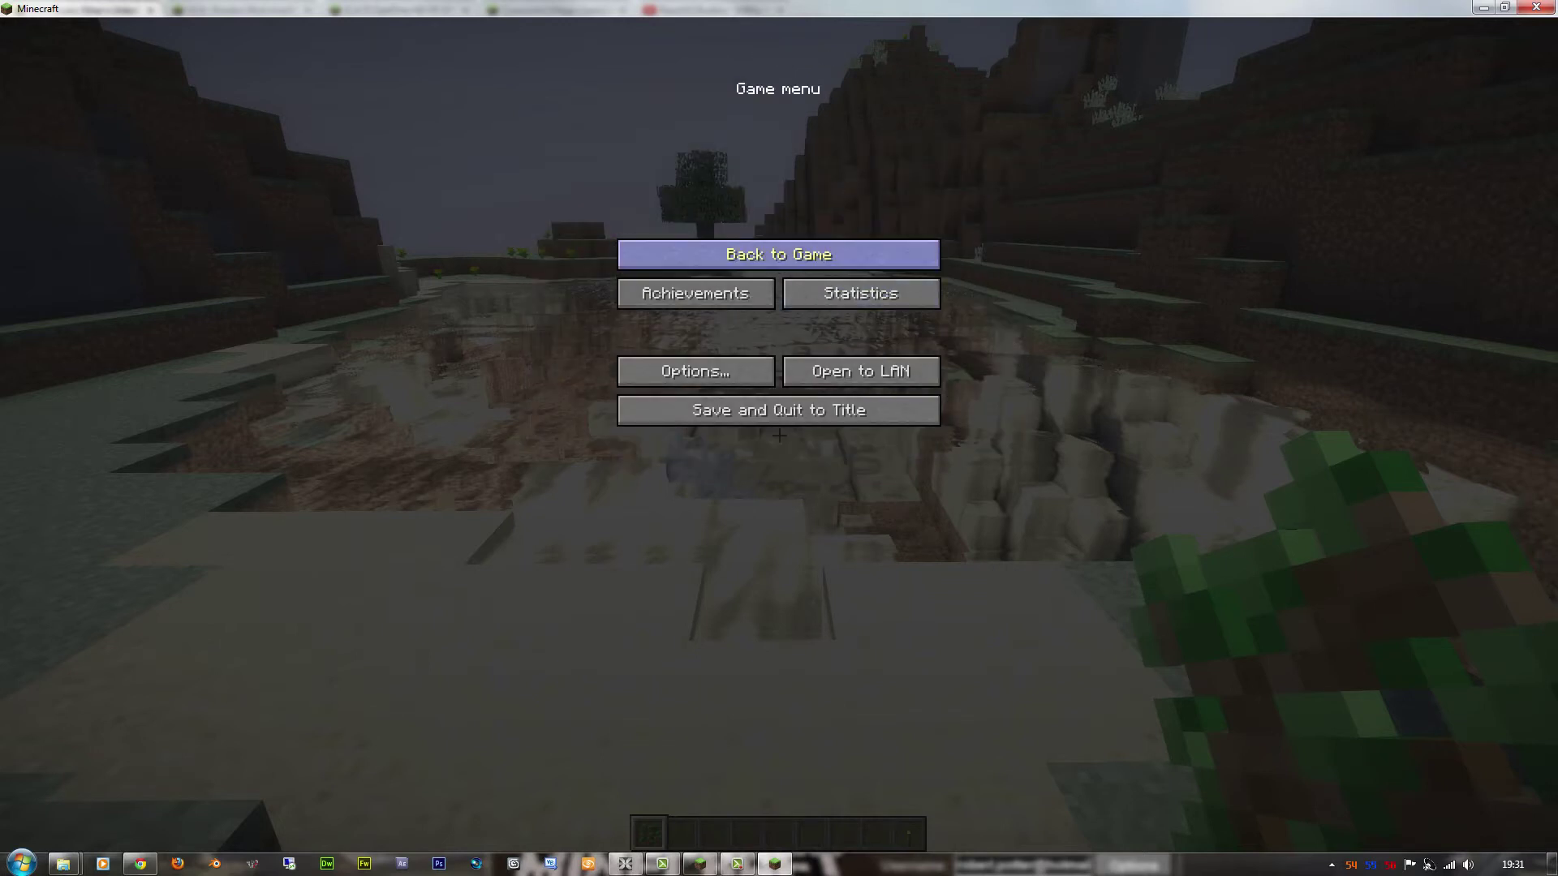
{"action": "left_click", "coordinate": [779, 254]}
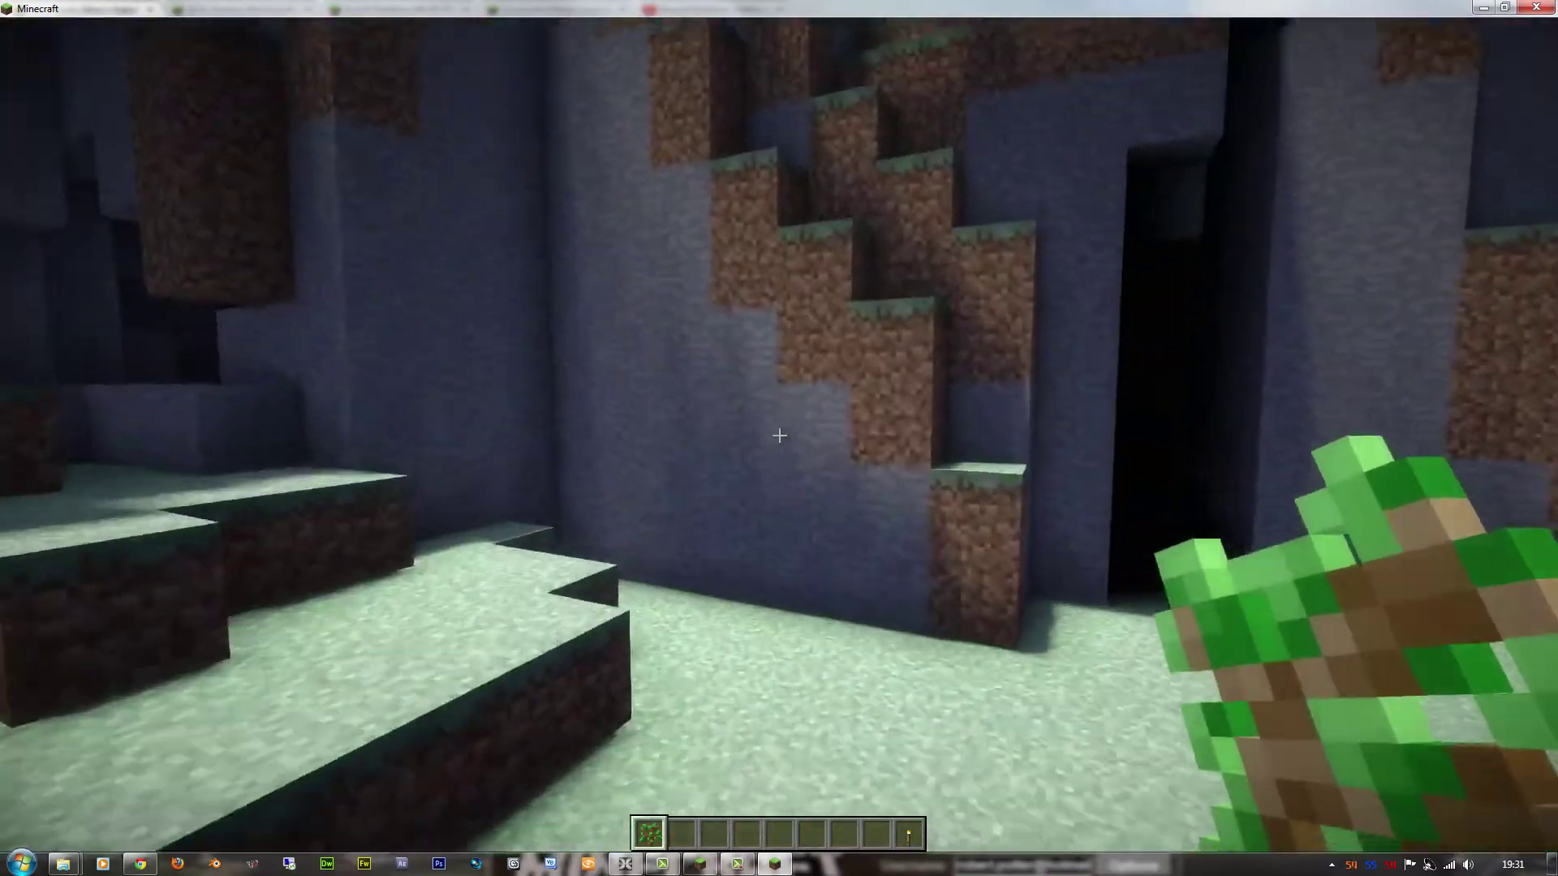
Move to the cliff, hit a block in its face, and fly out over the hillside to inspect the shader lighting.
{"action": "key", "text": "w"}
{"action": "left_click", "coordinate": [779, 435]}
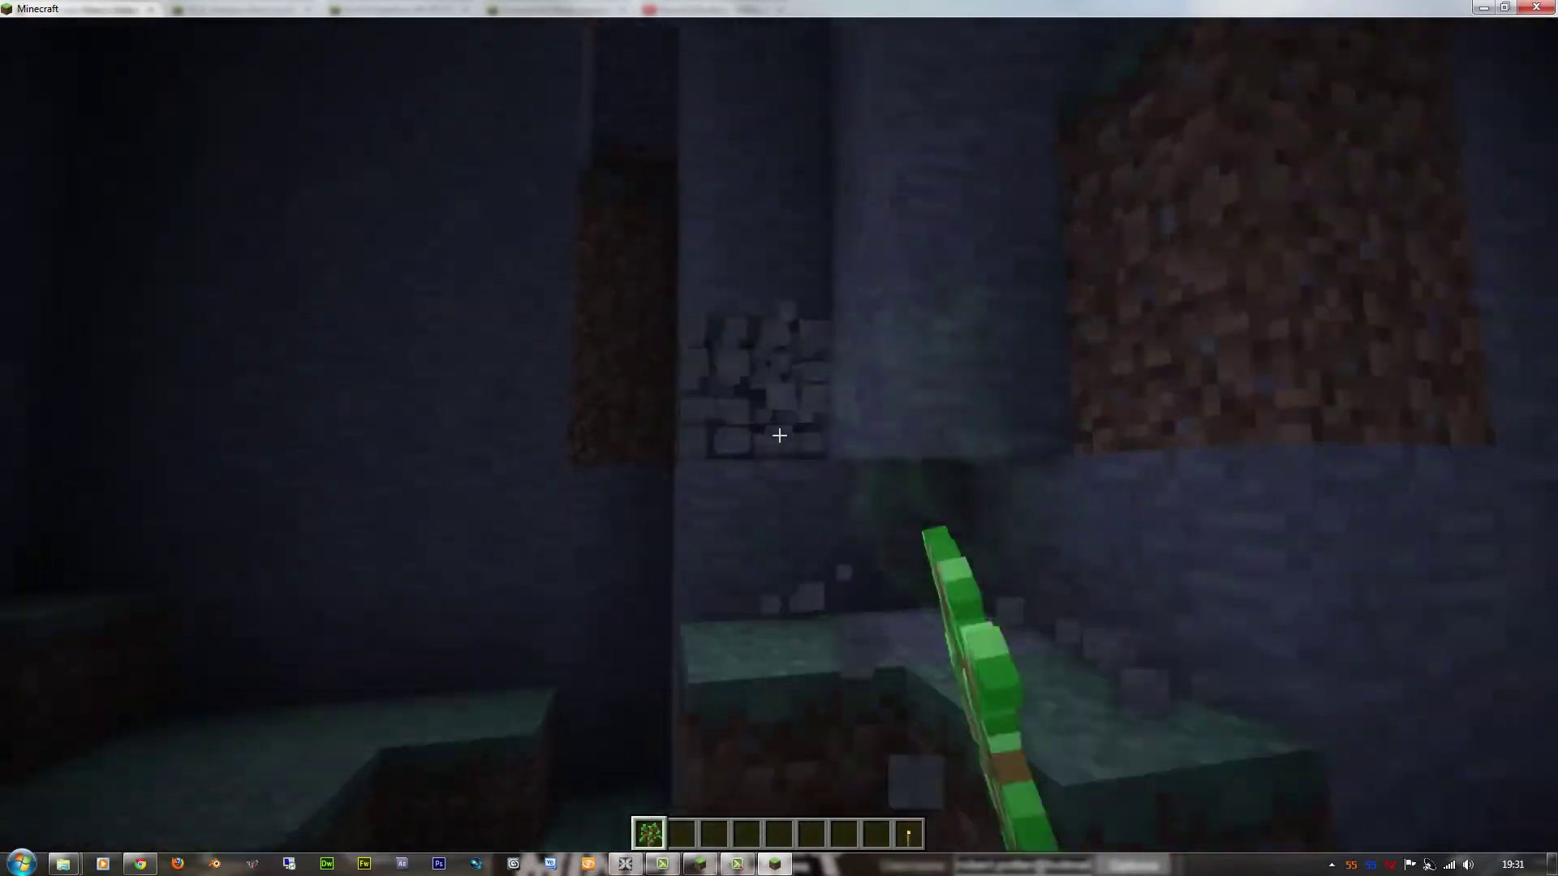
{"action": "key", "text": "w"}
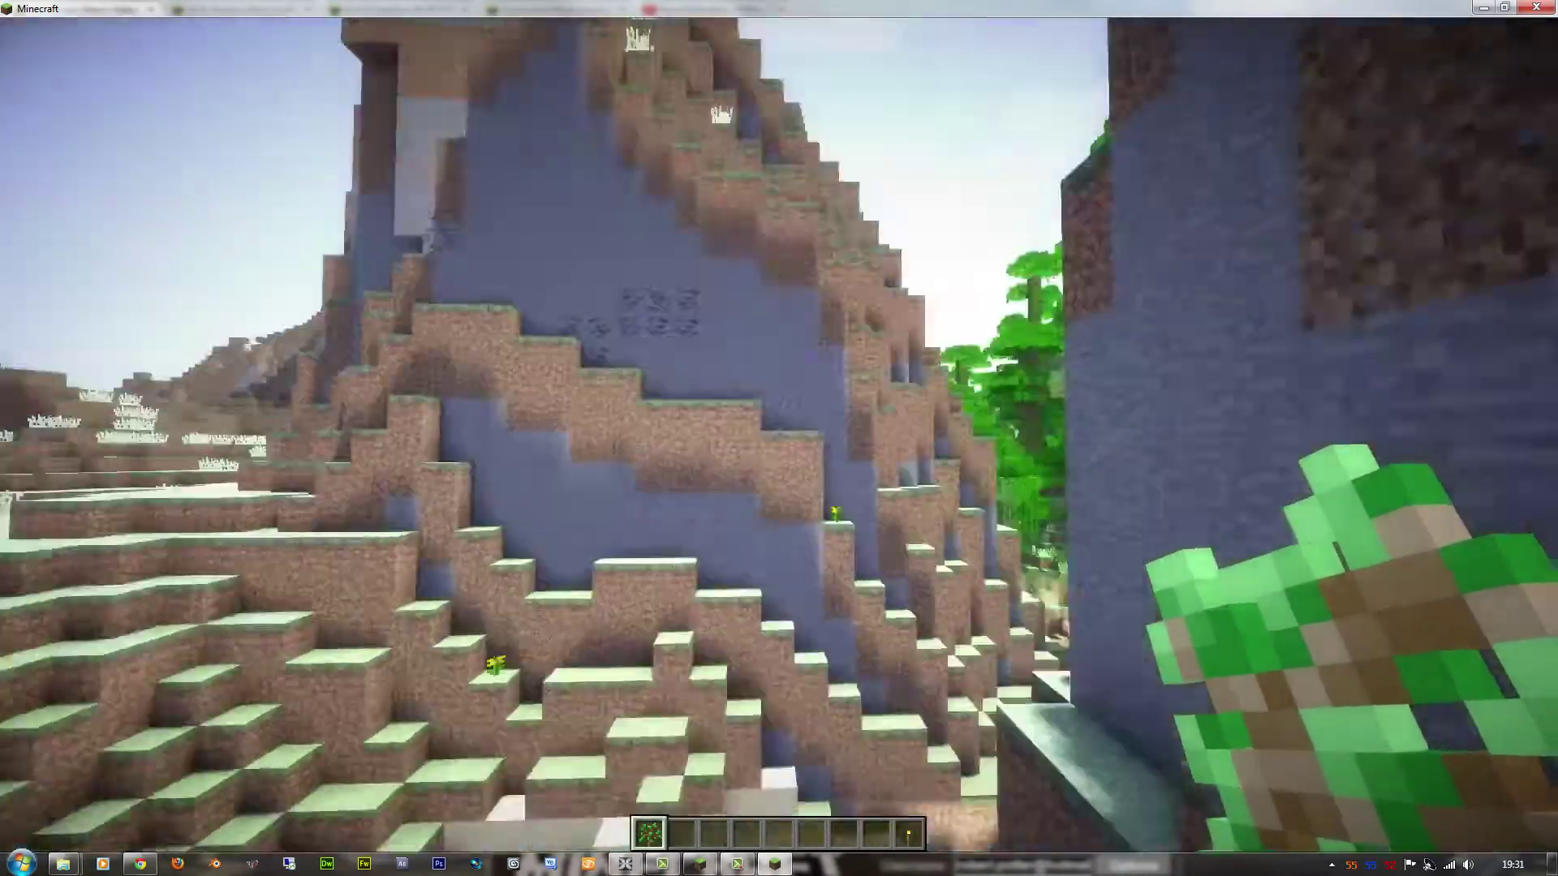
{"action": "key", "text": "w"}
{"action": "key", "text": "space"}
{"action": "key", "text": "w"}
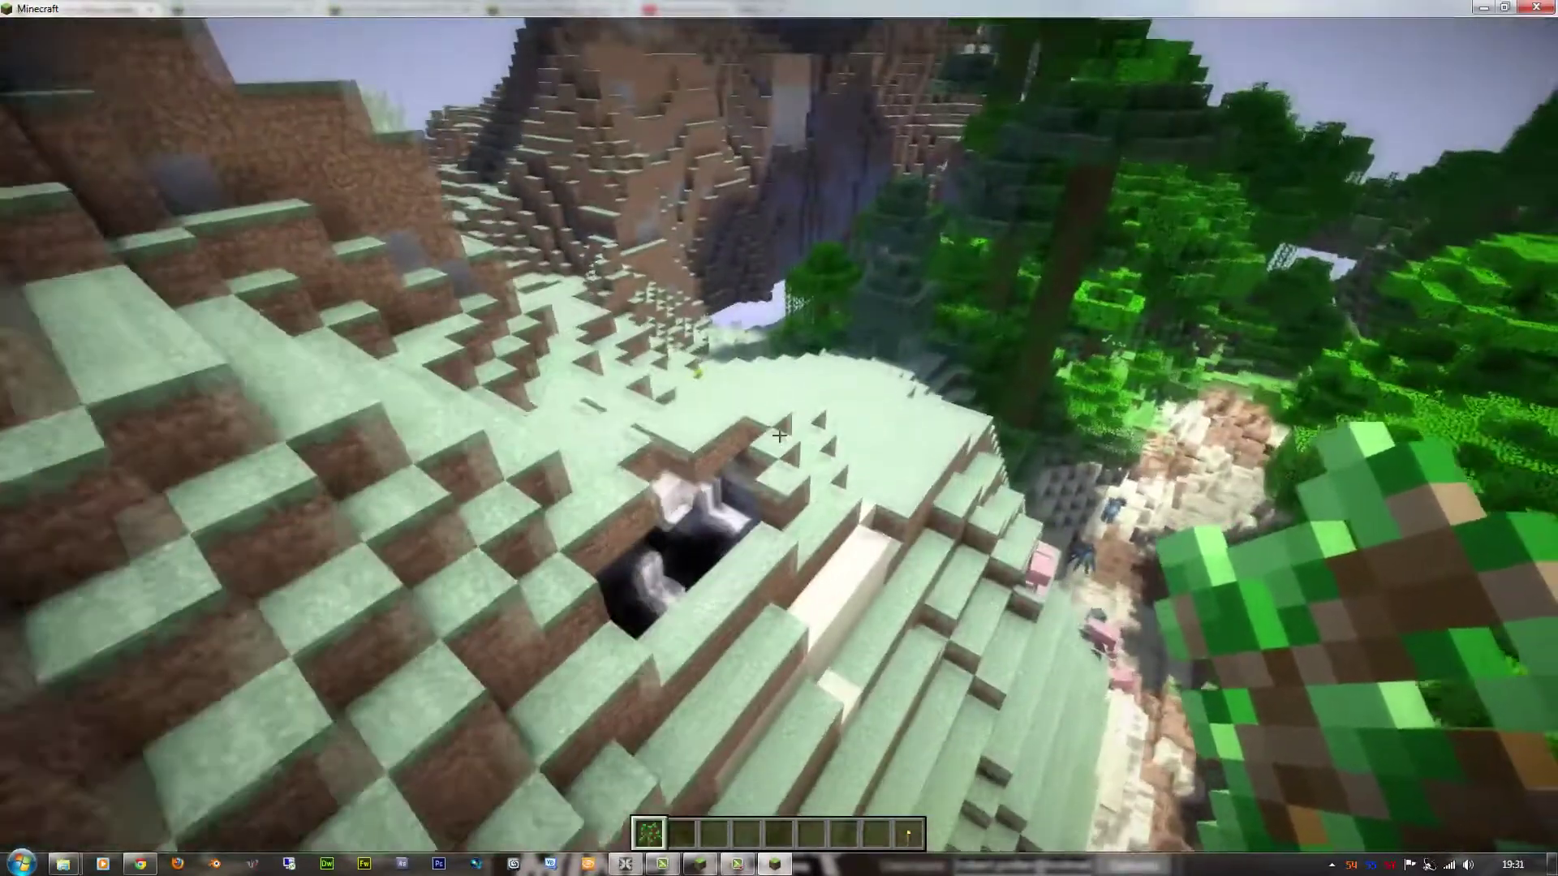
Hide the in-game HUD and fly over and through the jungle to examine the shader effects on foliage, sky and water.
{"action": "key", "text": "F1"}
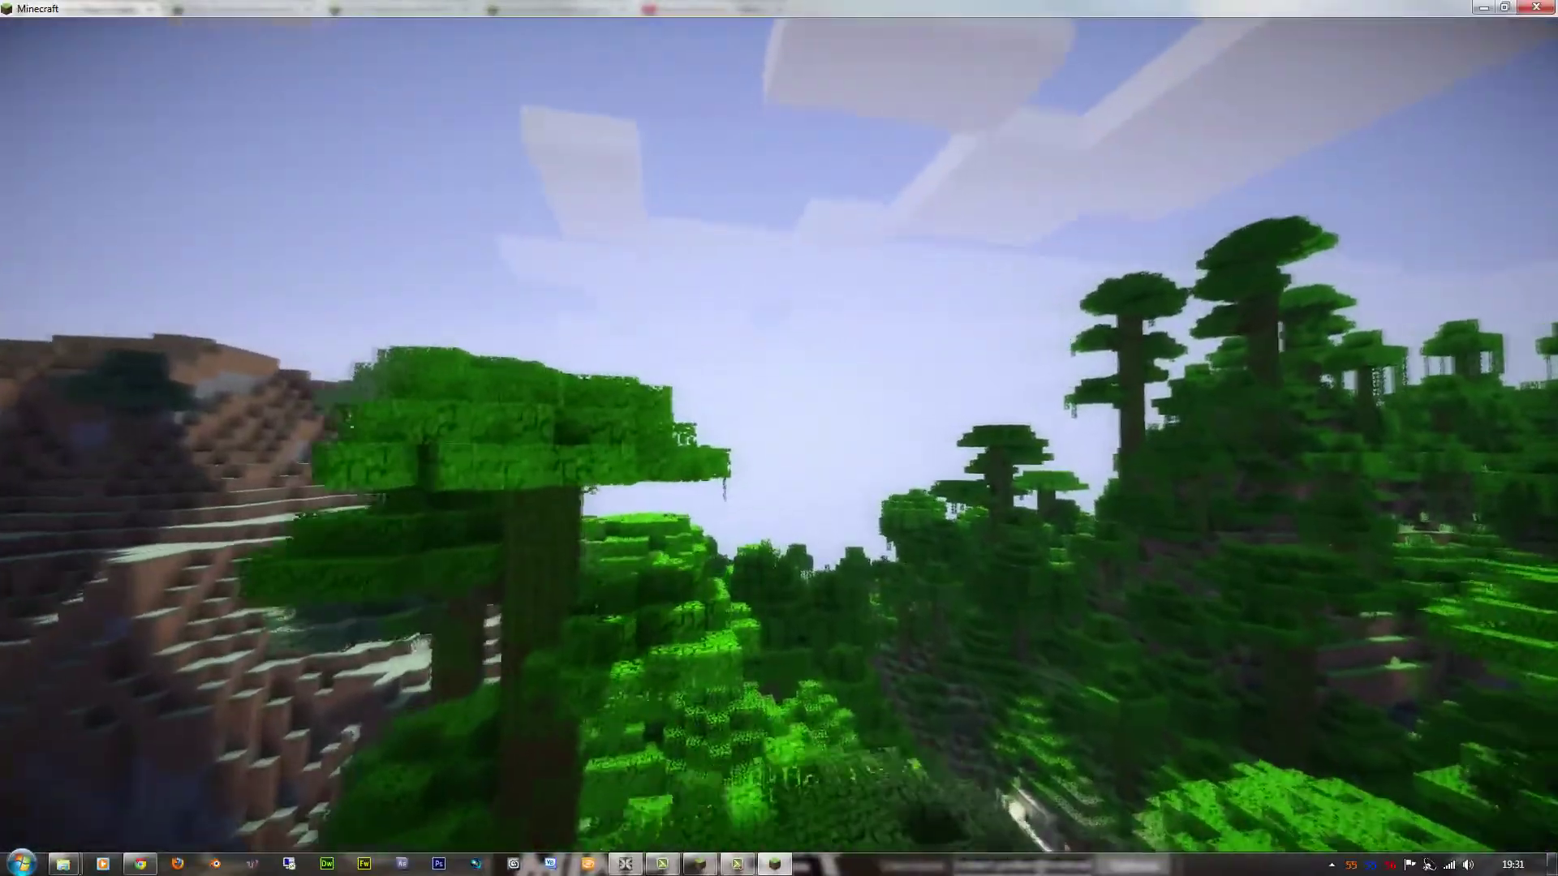
{"action": "key", "text": "w"}
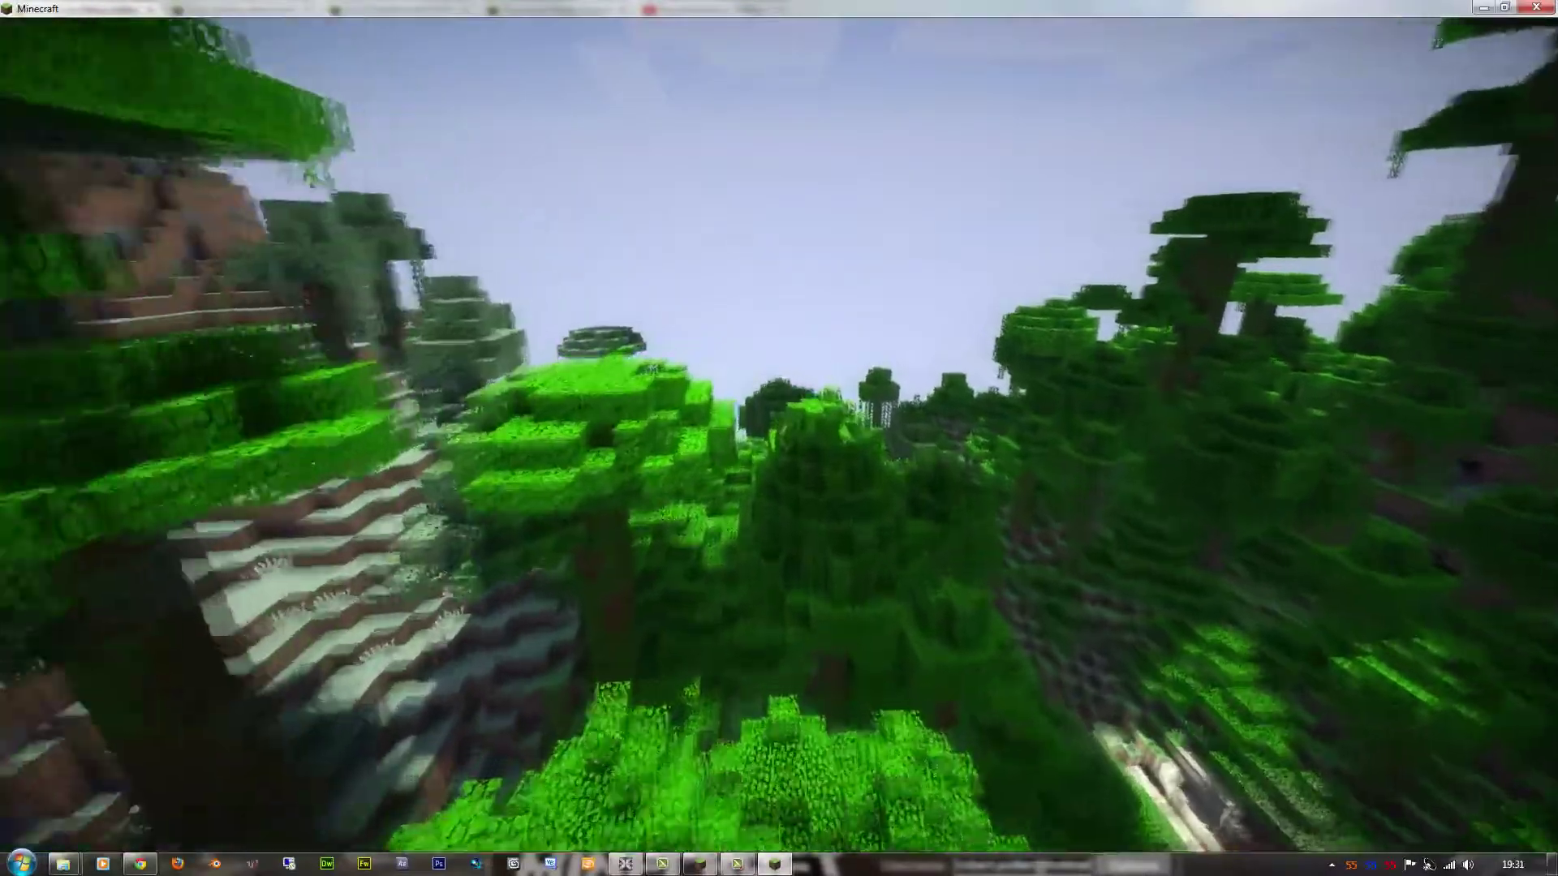
{"action": "key", "text": "w"}
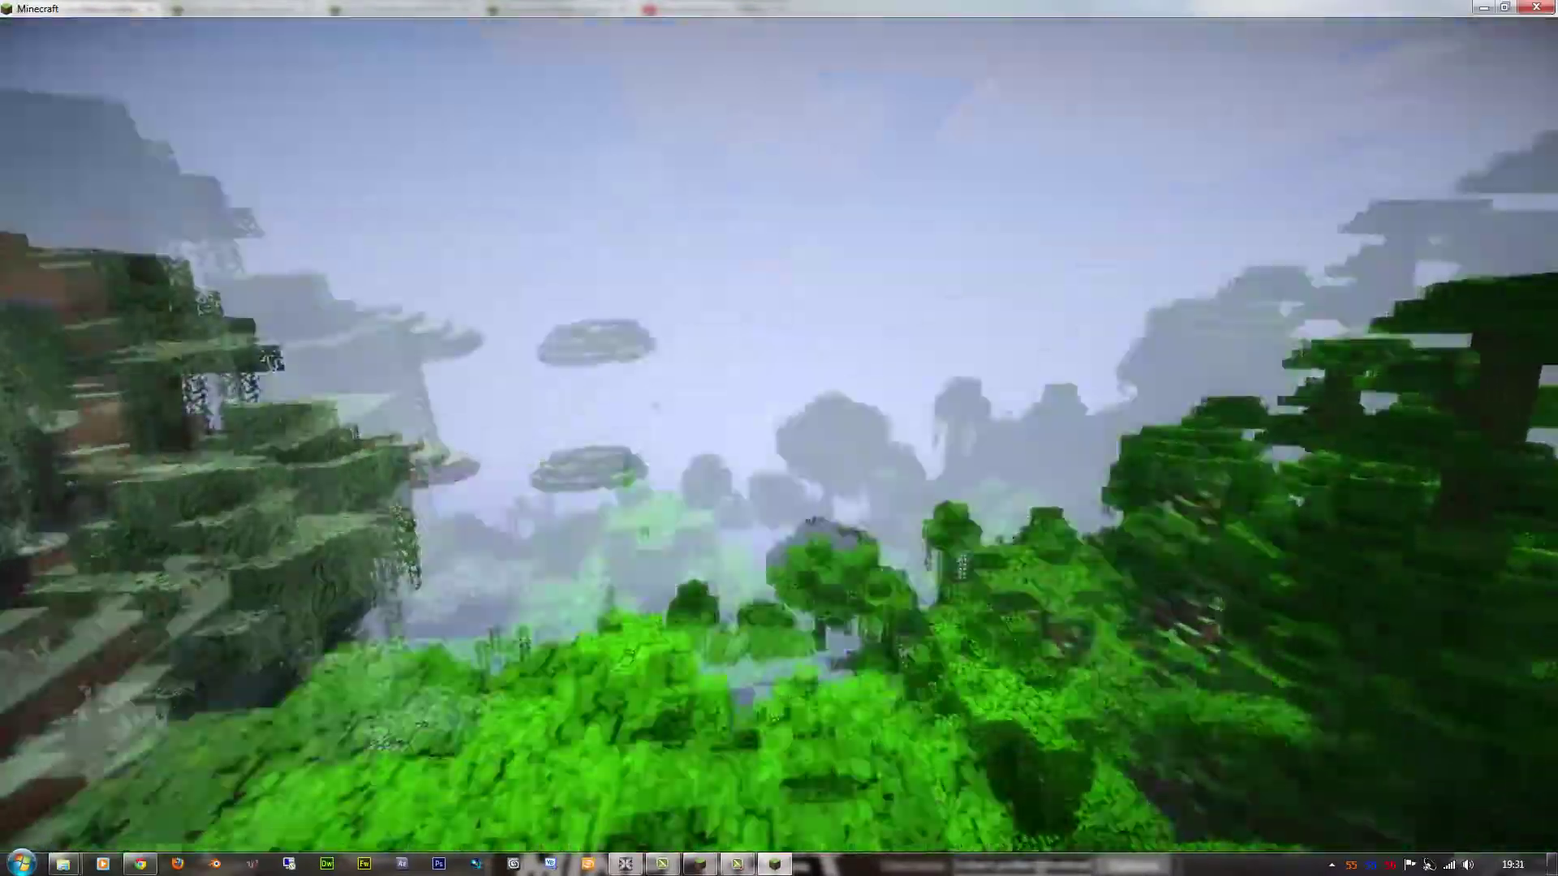
{"action": "key", "text": "w"}
{"action": "key", "text": "w"}
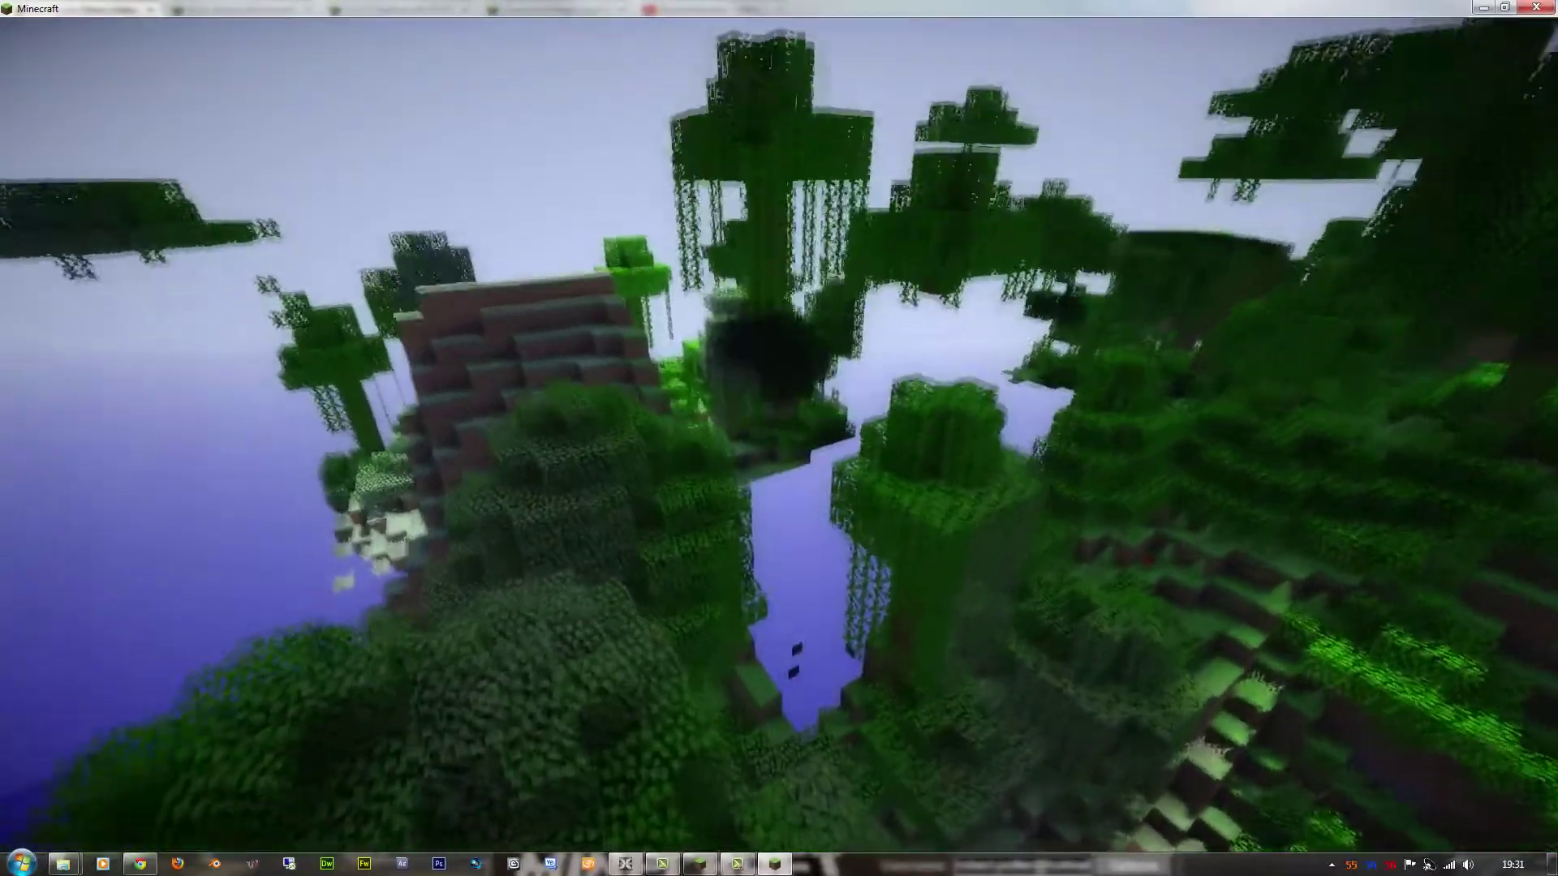
{"action": "key", "text": "w"}
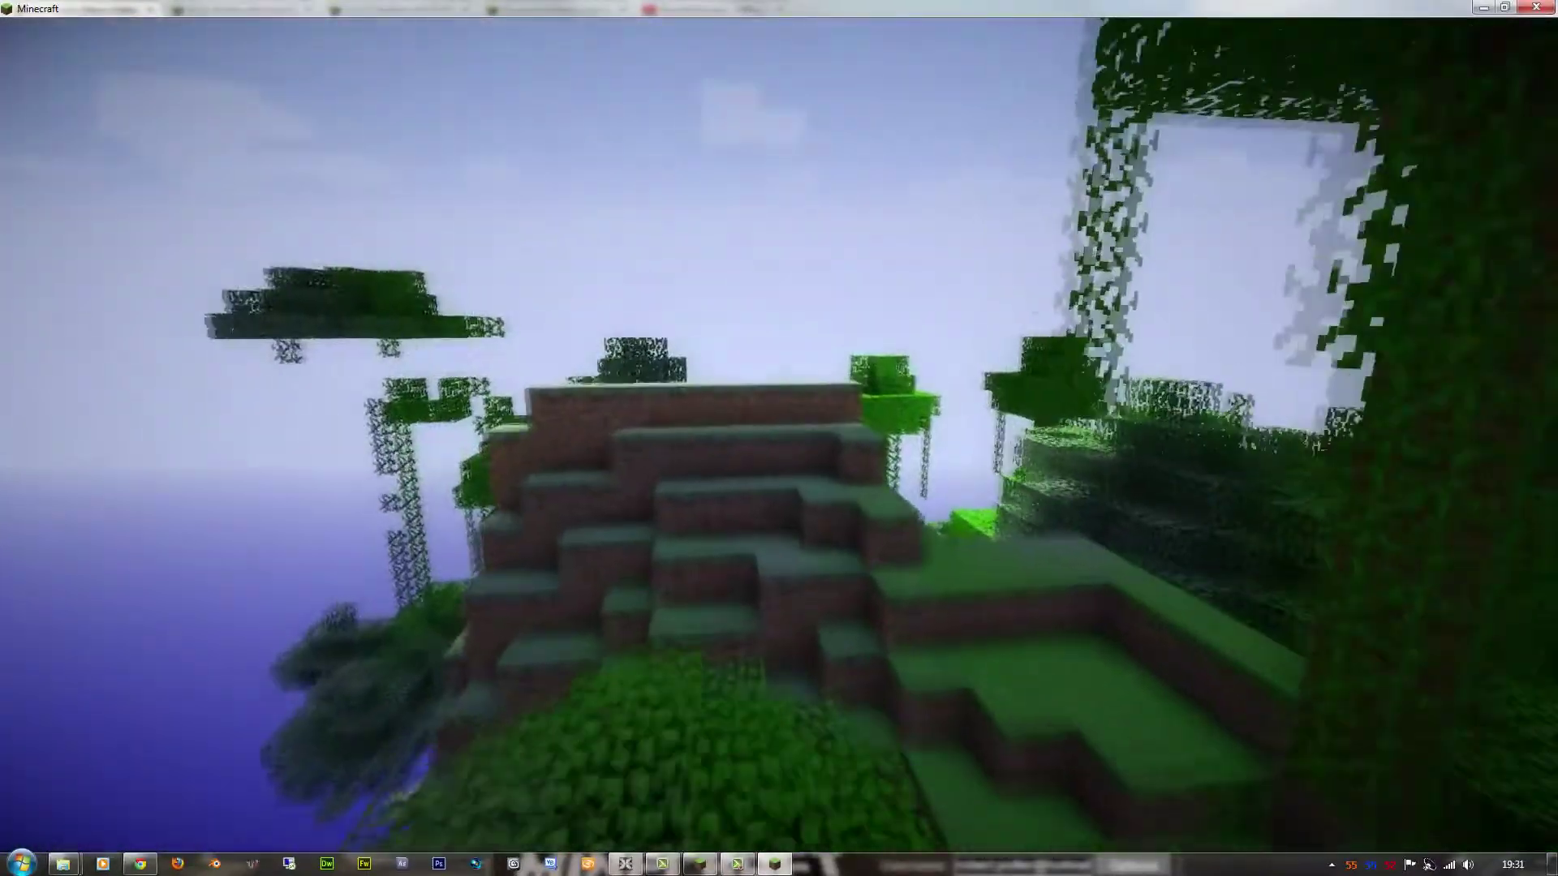
{"action": "key", "text": "w"}
{"action": "key", "text": "w"}
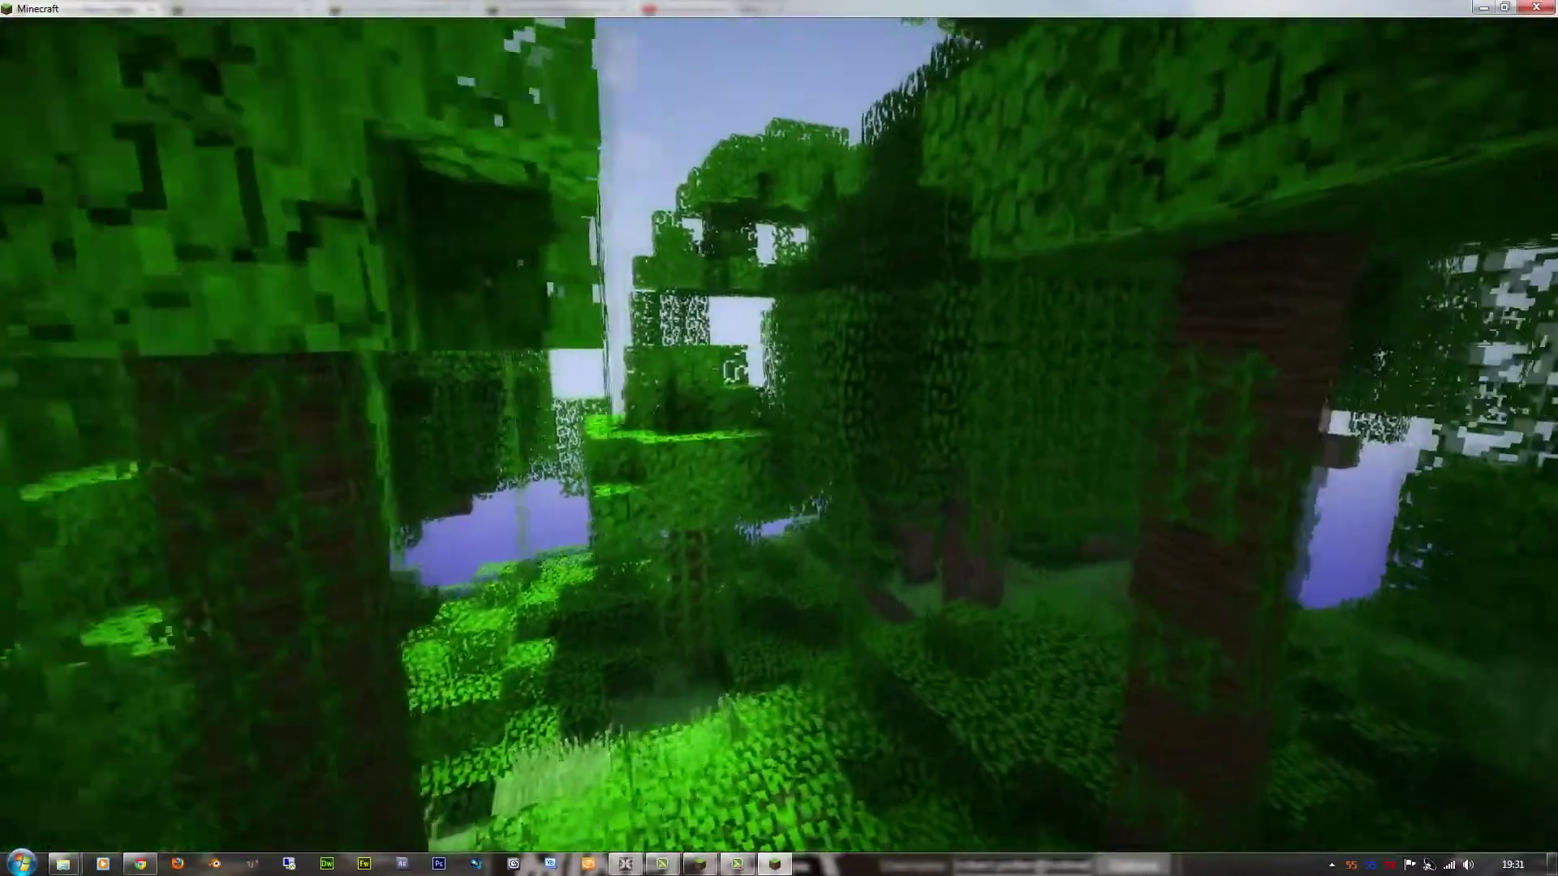
{"action": "key", "text": "w"}
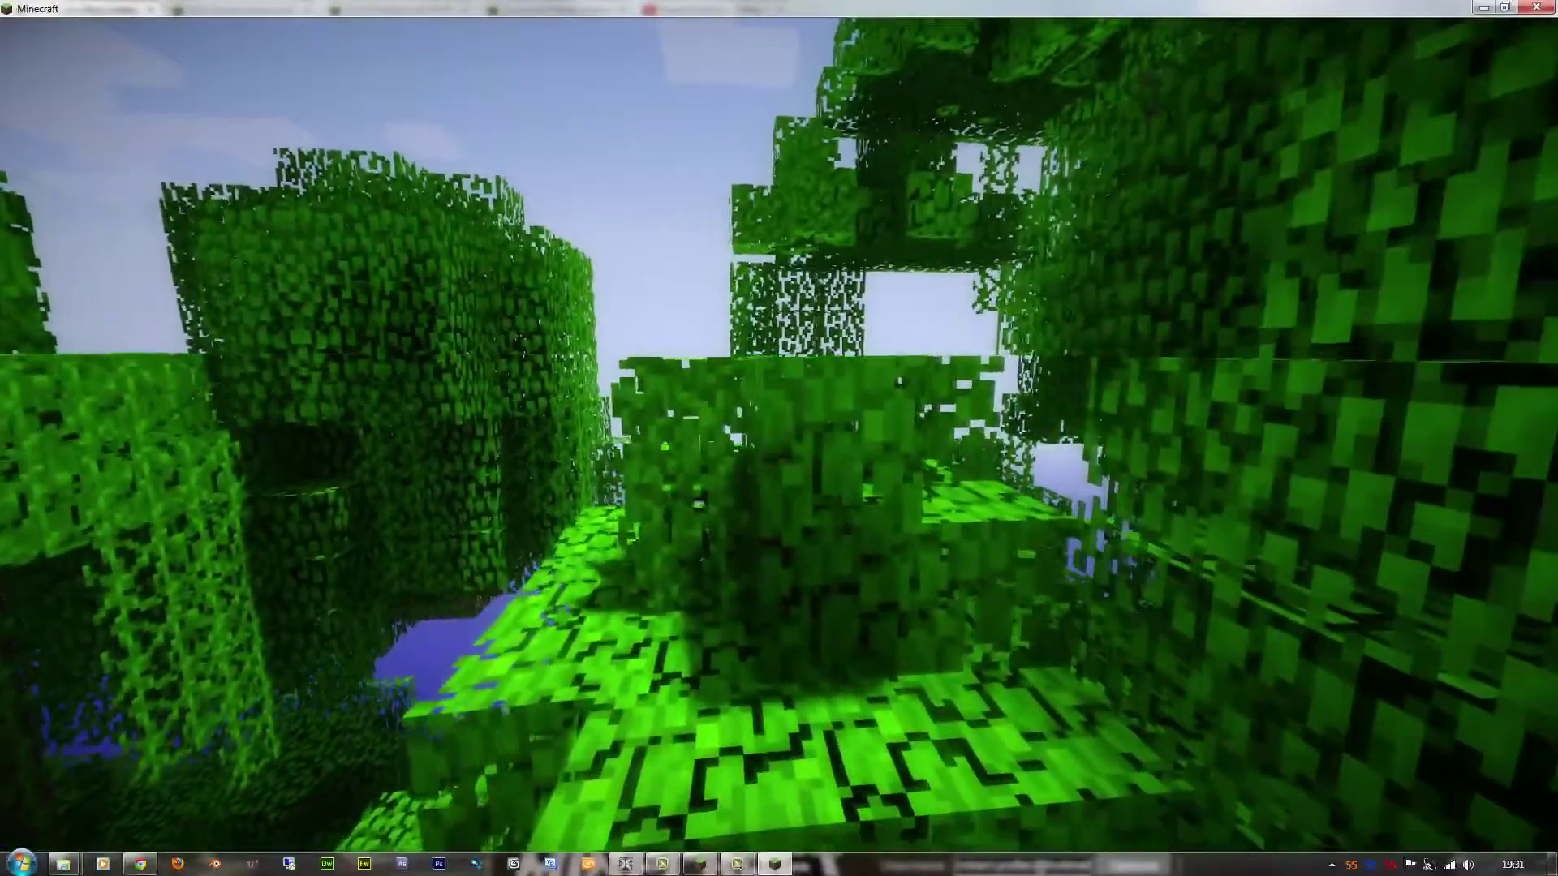
{"action": "key", "text": "space"}
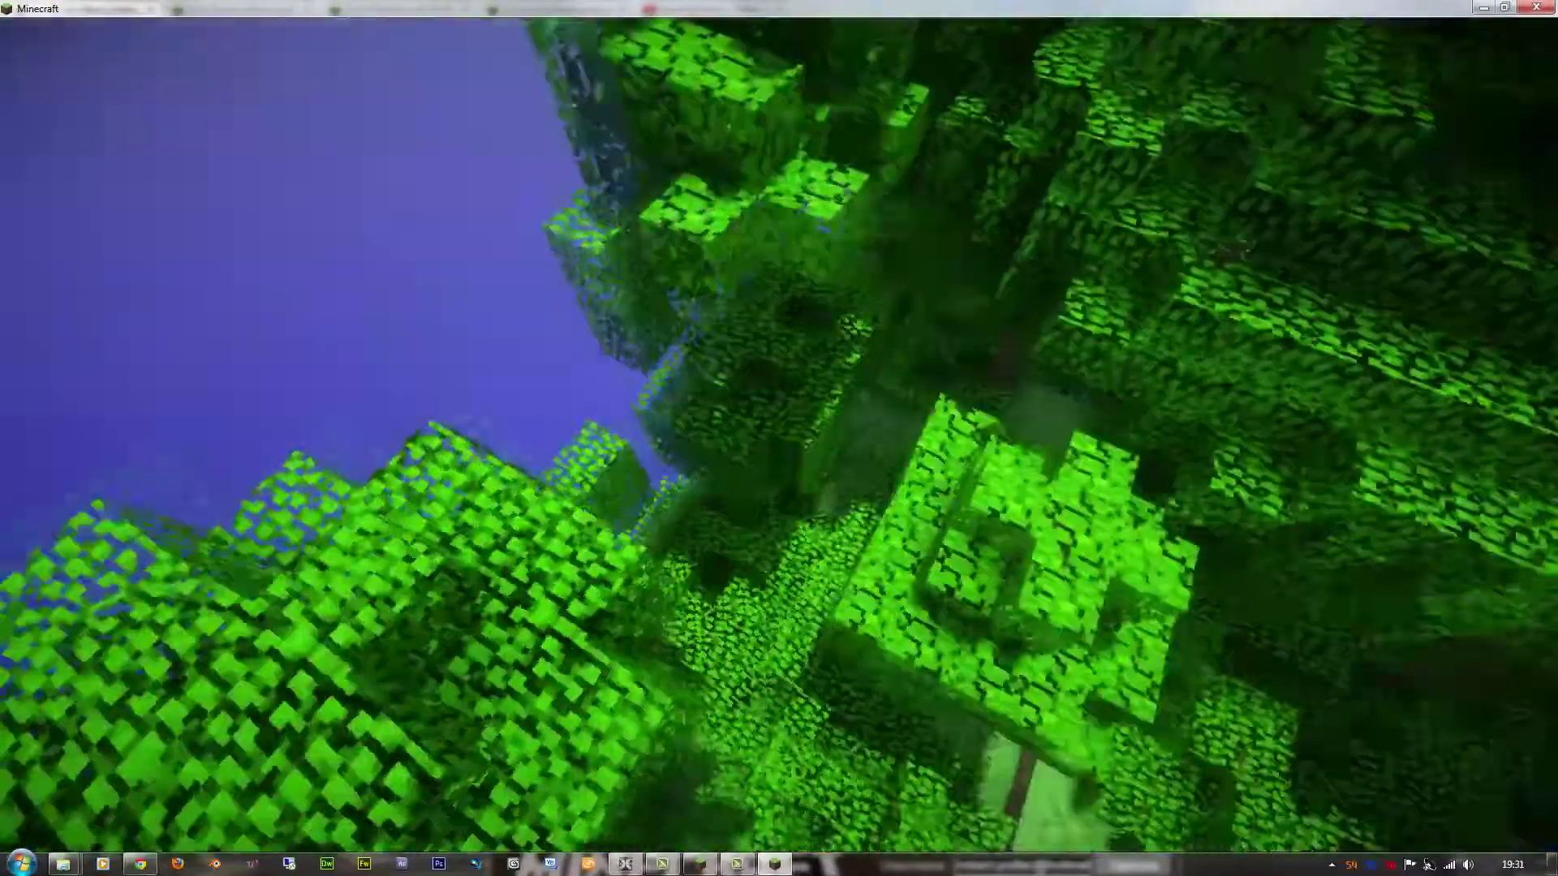